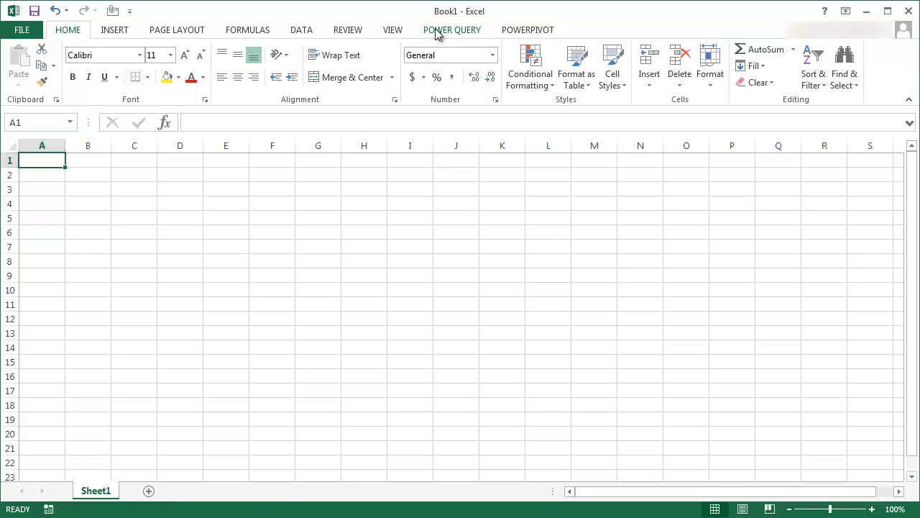
# Review the available COM add-ins, including Microsoft Power Query for Excel, and close the list without changes.
pyautogui.rightClick(474, 31)
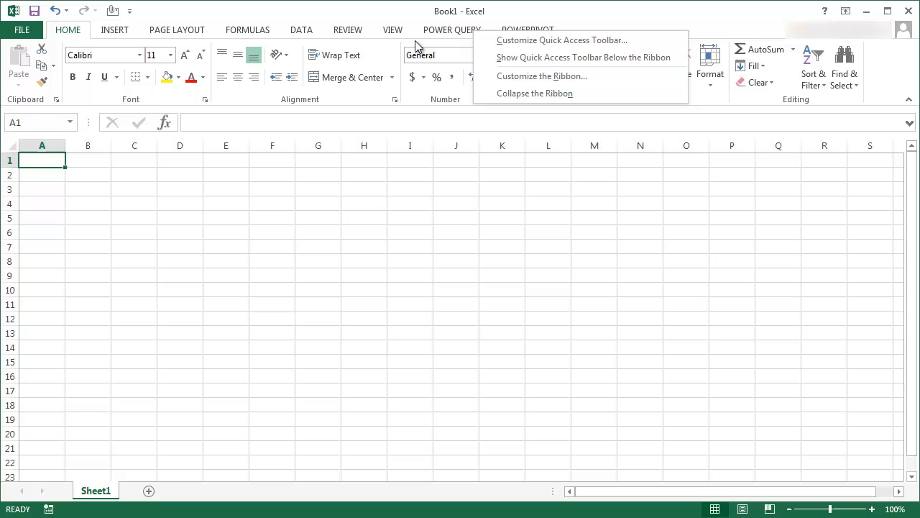
pyautogui.click(370, 29)
pyautogui.rightClick(369, 35)
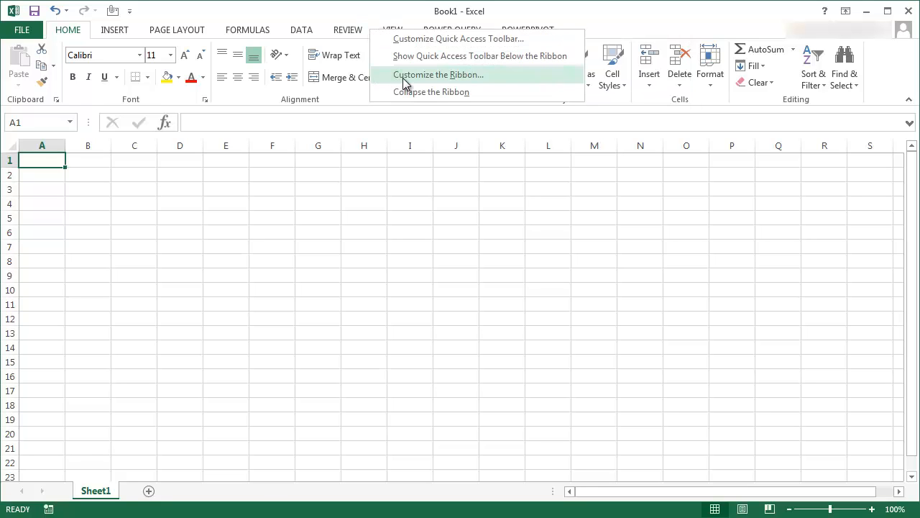
pyautogui.click(404, 80)
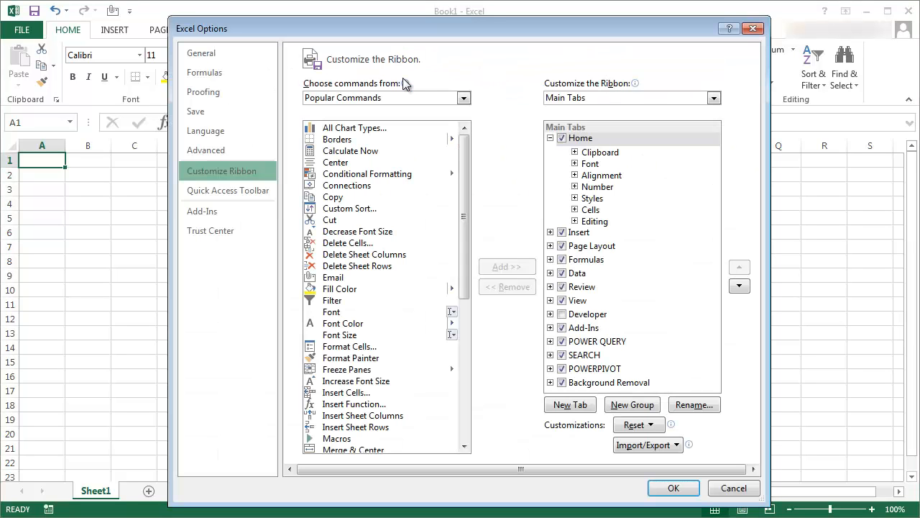
pyautogui.click(209, 213)
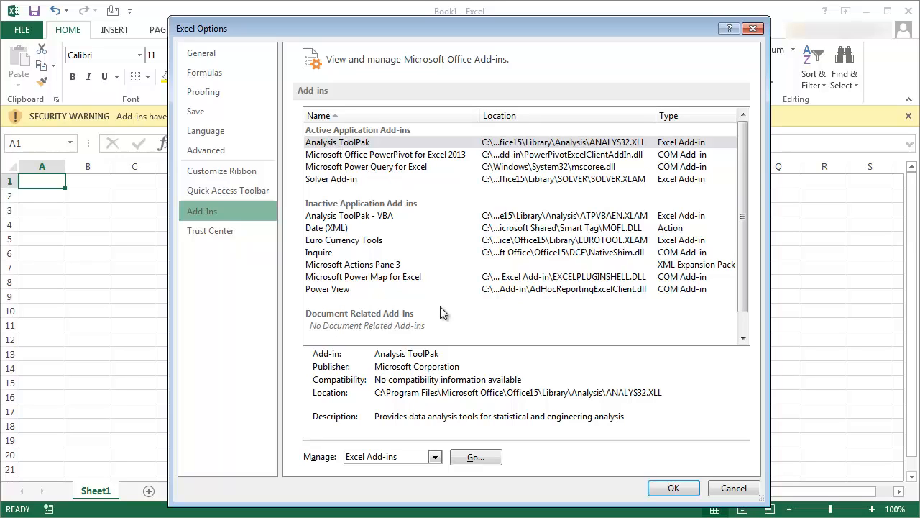
pyautogui.click(435, 458)
pyautogui.click(394, 401)
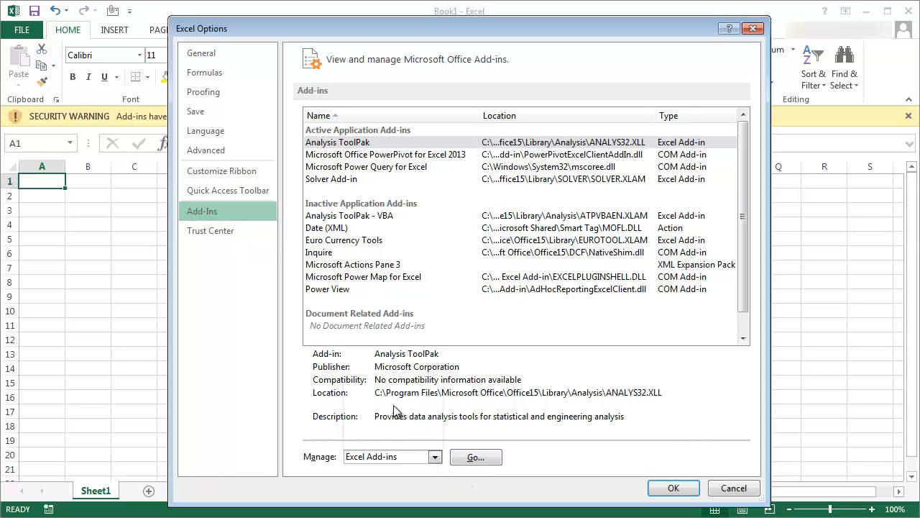
pyautogui.click(476, 457)
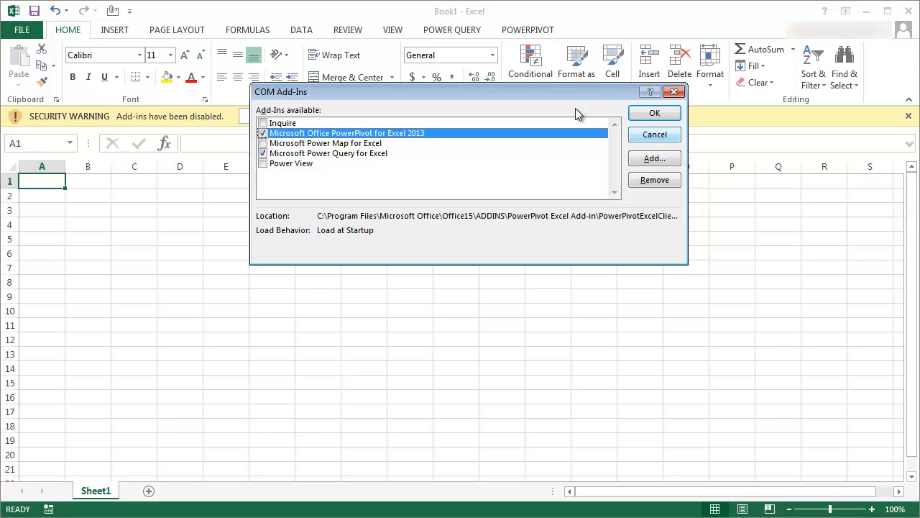
pyautogui.click(657, 137)
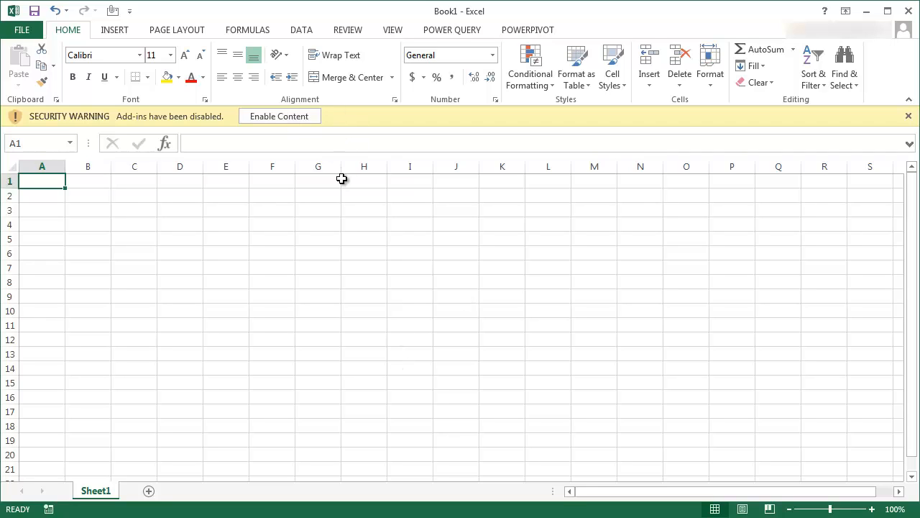
# Enable the blocked add-in content and display the Power Query commands.
pyautogui.click(277, 117)
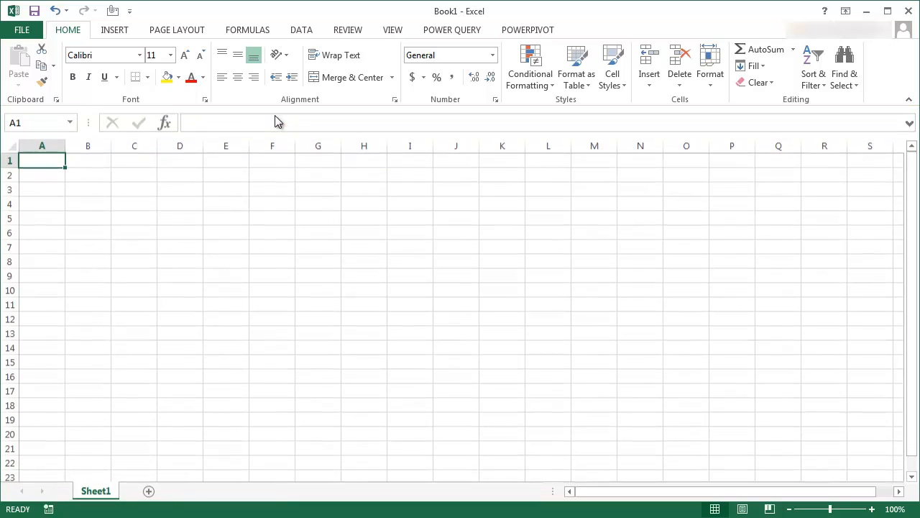
pyautogui.click(351, 234)
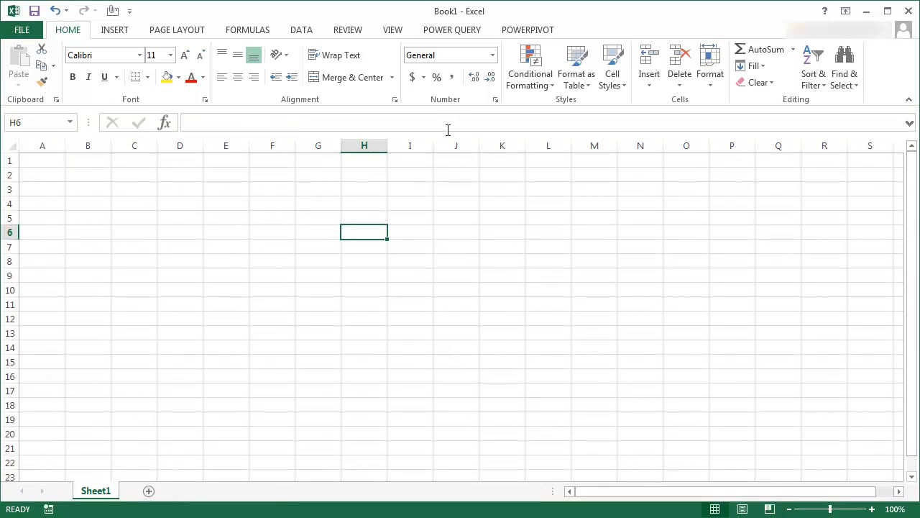
pyautogui.click(454, 33)
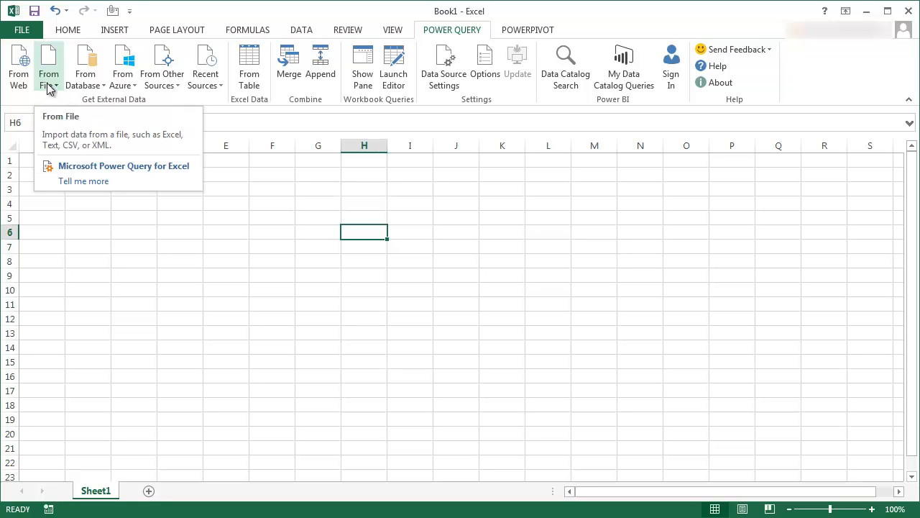
# Switch to the unpivot-nested.xlsx workbook and examine the source tables on the Example1 and Example2 sheets.
pyautogui.hotkey('alt', 'Tab')
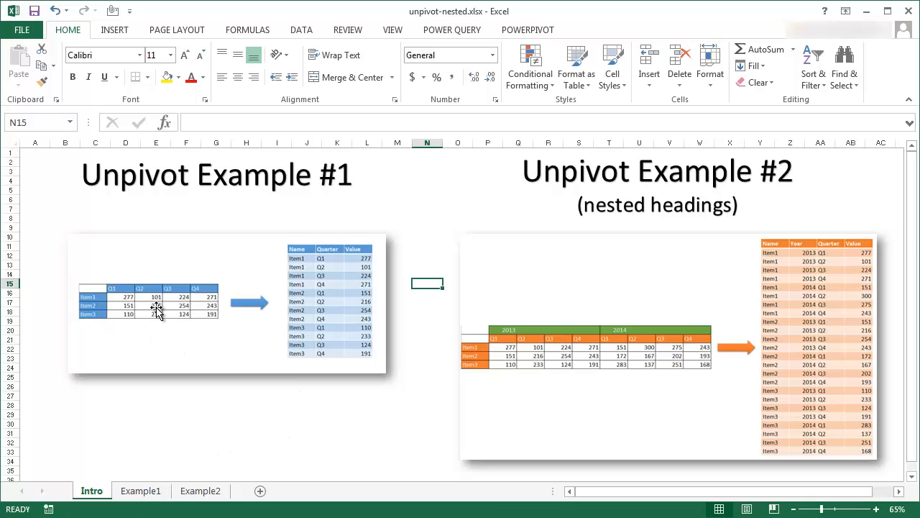
pyautogui.click(141, 490)
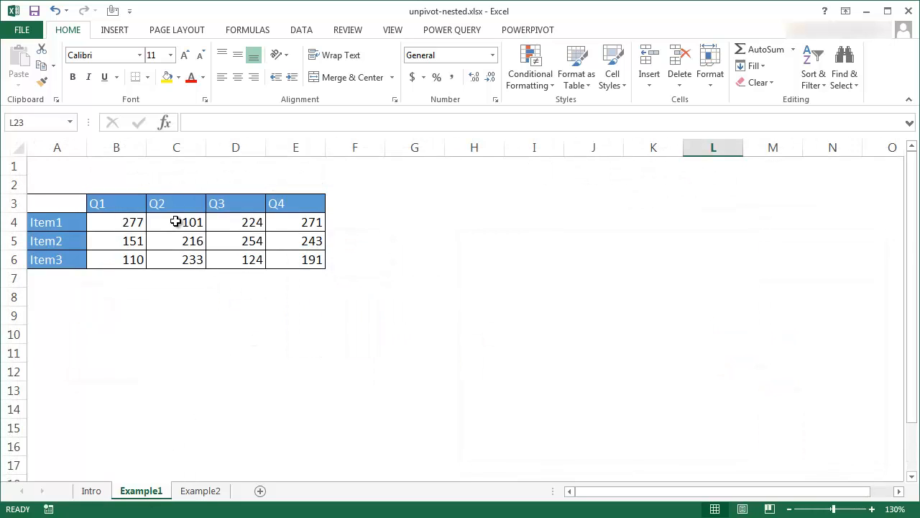
pyautogui.click(202, 491)
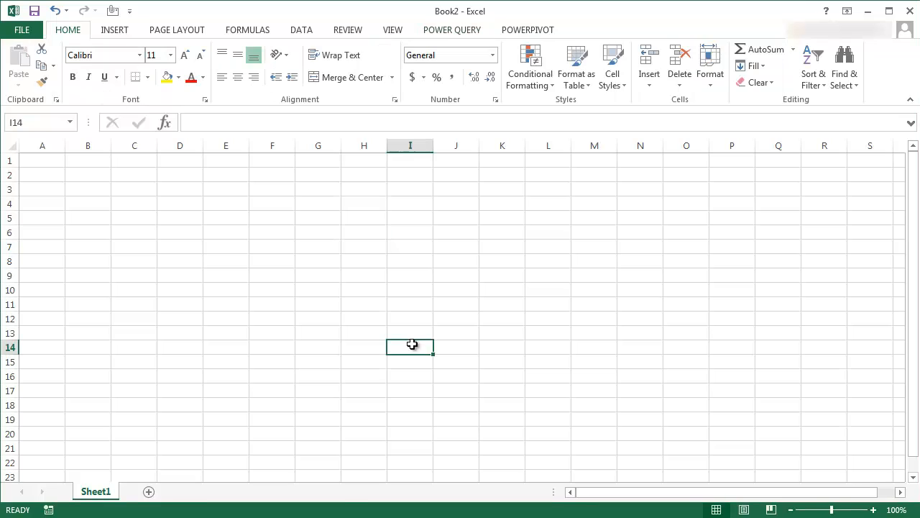
# Import the Example1 sheet of unpivot-nested.xlsx into the blank workbook with Power Query, opening it for editing in the Query Editor.
pyautogui.click(468, 26)
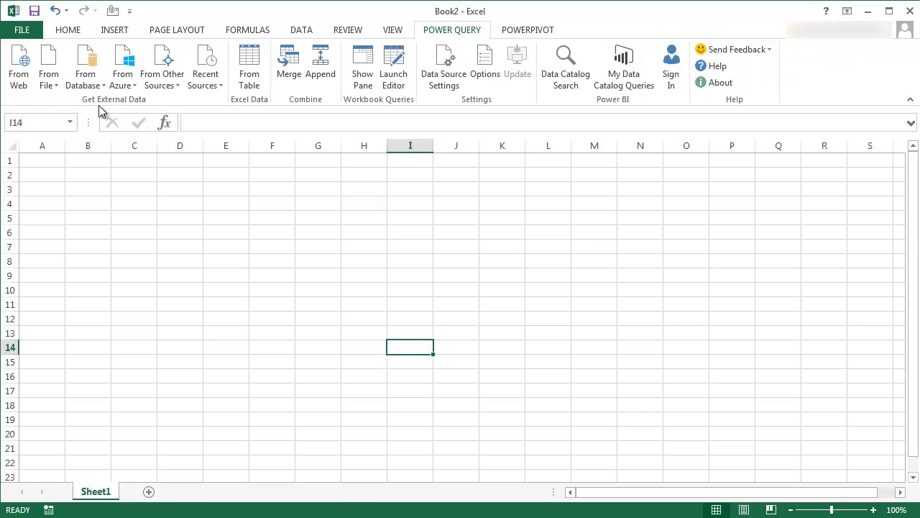
pyautogui.click(46, 84)
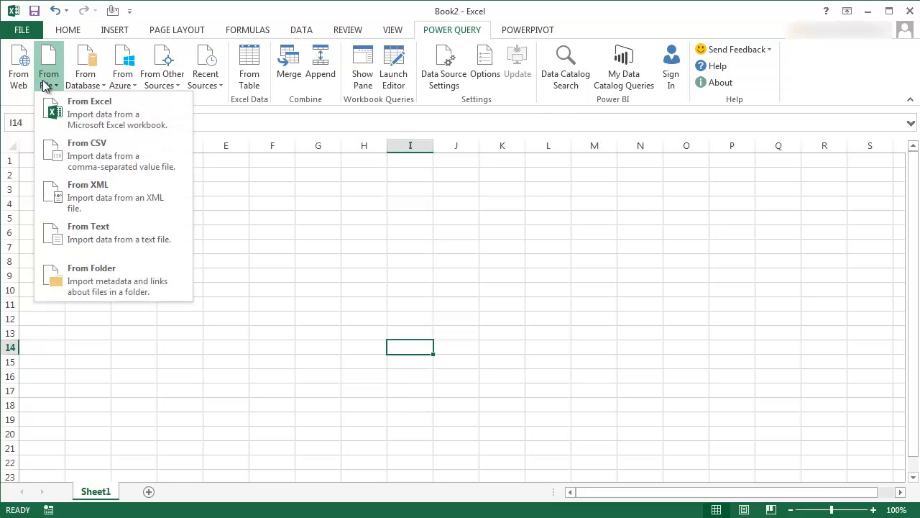
pyautogui.click(127, 107)
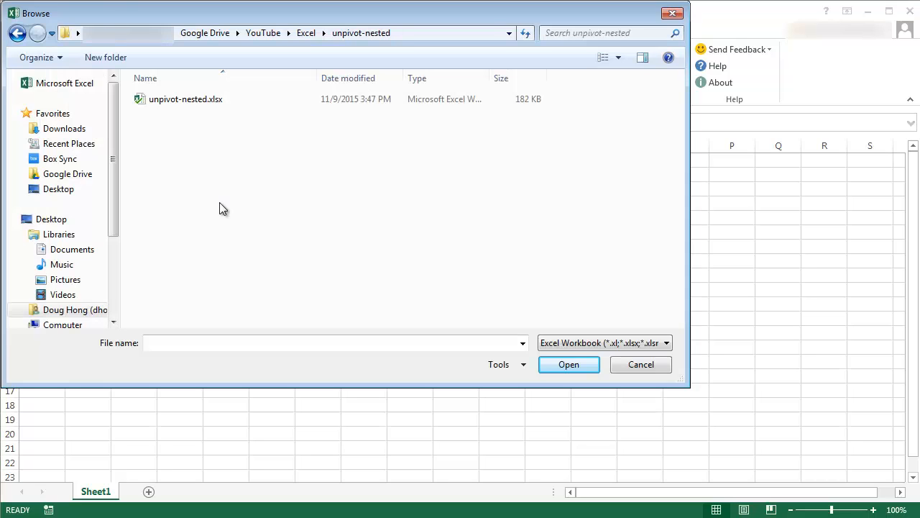
pyautogui.doubleClick(197, 102)
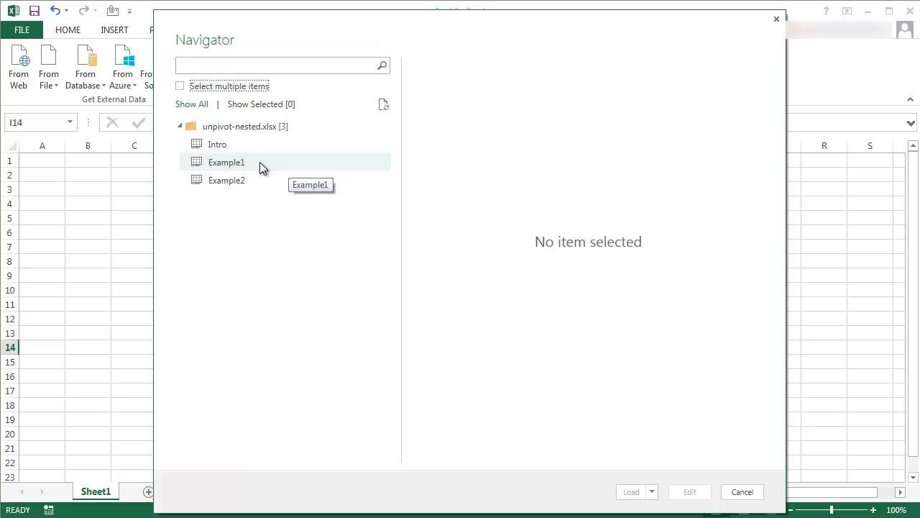
pyautogui.click(259, 167)
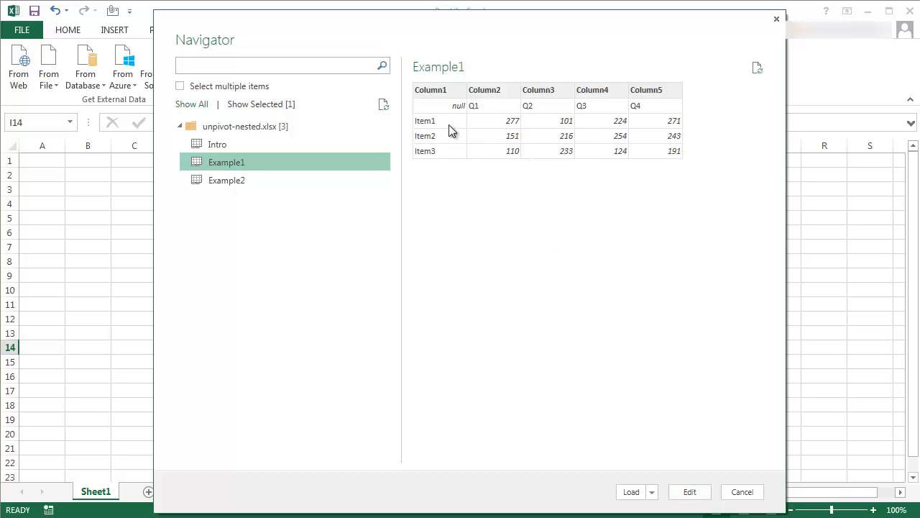
pyautogui.click(690, 493)
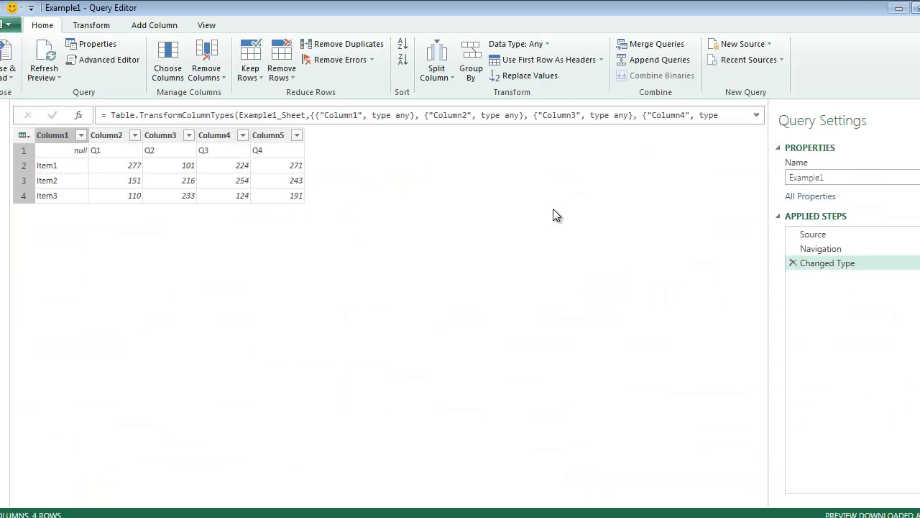
# Promote the first row of the Example1 query to column headers.
pyautogui.click(111, 151)
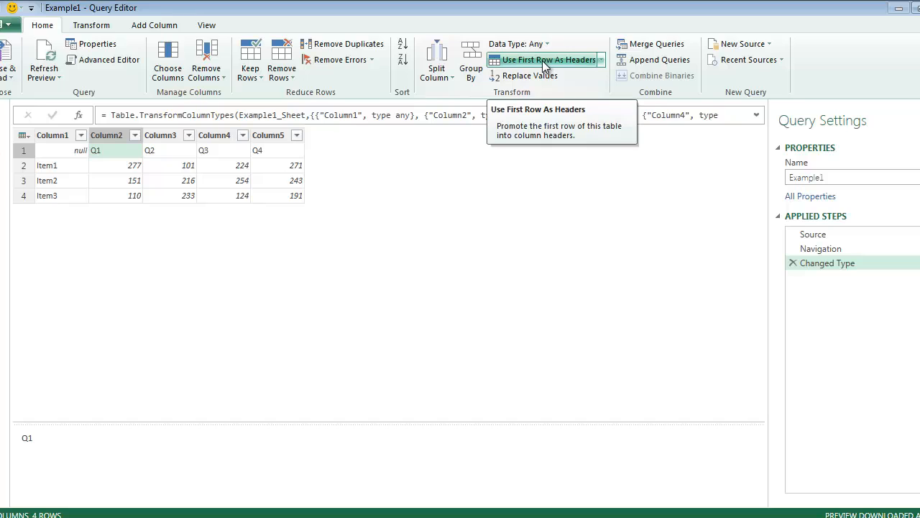
pyautogui.click(602, 60)
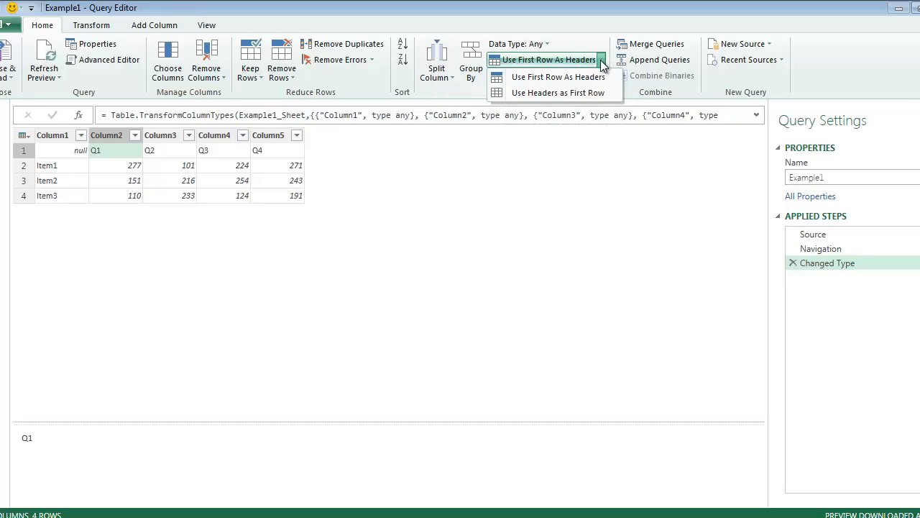
pyautogui.click(569, 77)
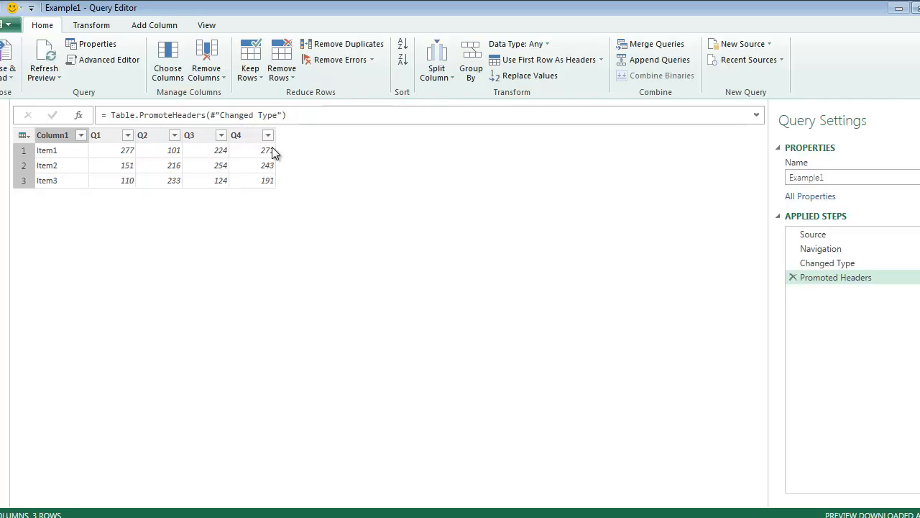
# Rename the Column1 column of the query to Name.
pyautogui.click(57, 137)
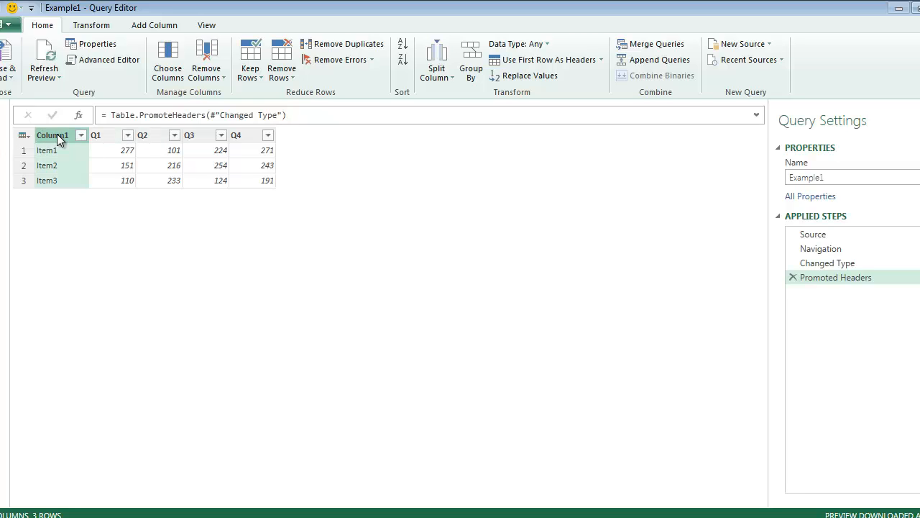
pyautogui.rightClick(56, 133)
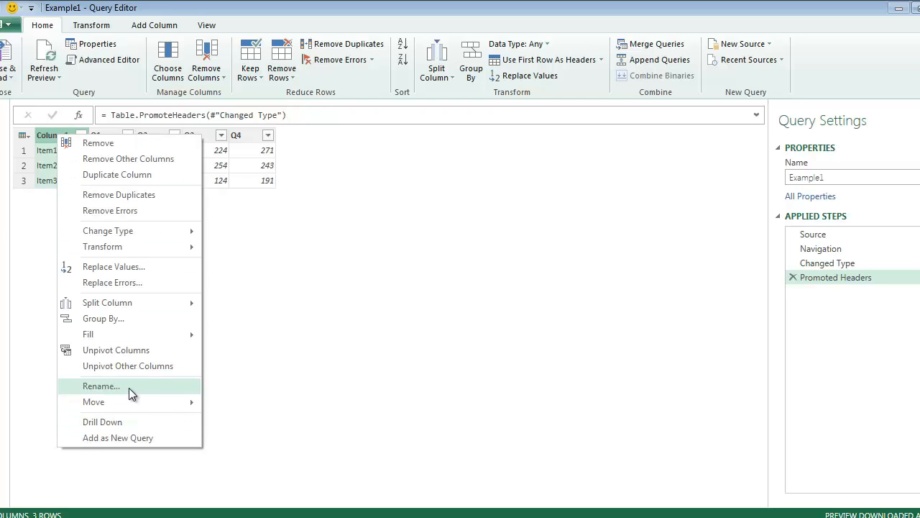
pyautogui.click(129, 388)
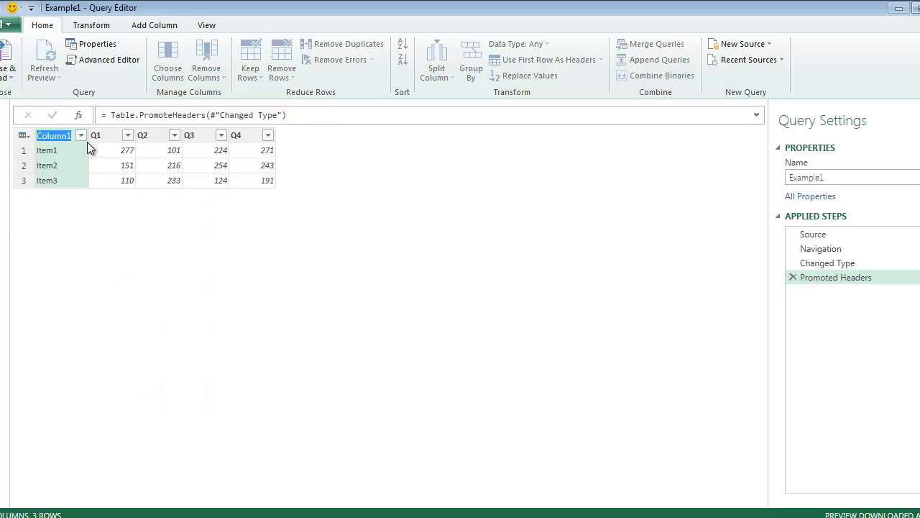
pyautogui.write('Nmae')
pyautogui.press('BackSpace')
pyautogui.press('BackSpace')
pyautogui.press('BackSpace')
pyautogui.write('ame')
pyautogui.press('Return')
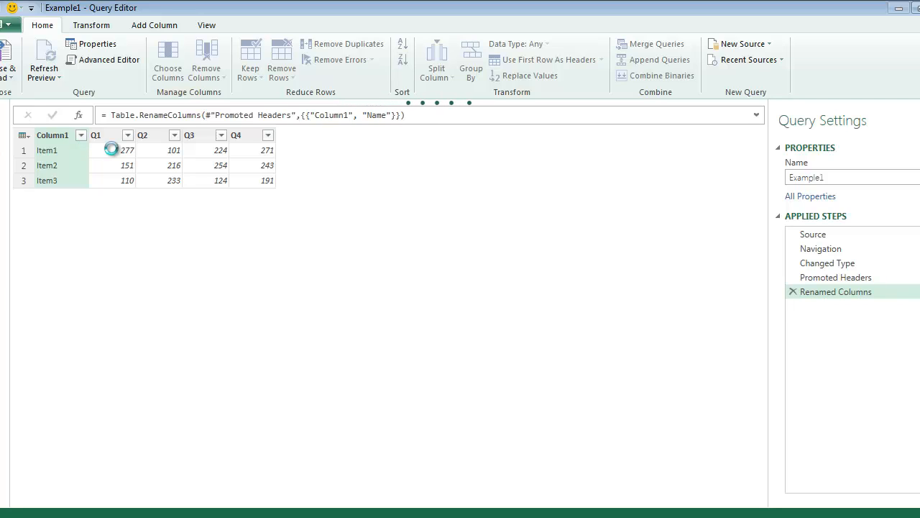
# Unpivot all columns other than Name in the Example1 query.
pyautogui.rightClick(61, 149)
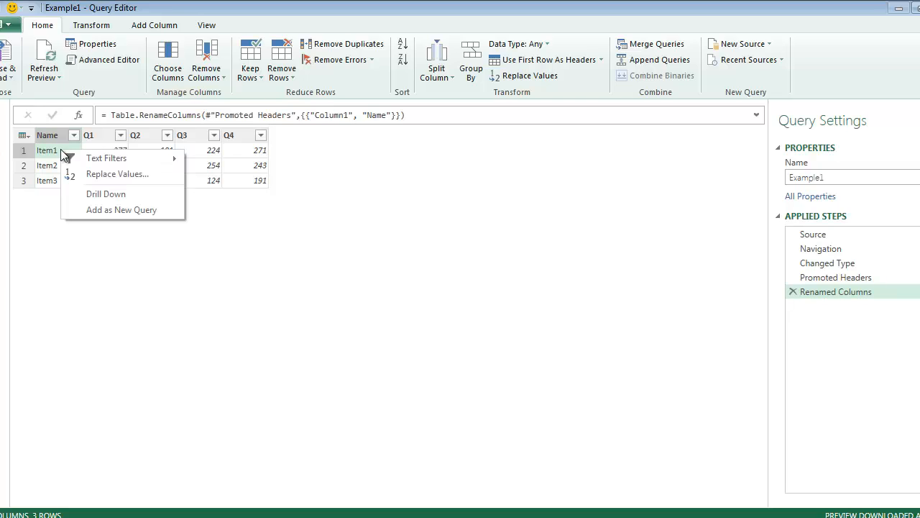
pyautogui.click(57, 135)
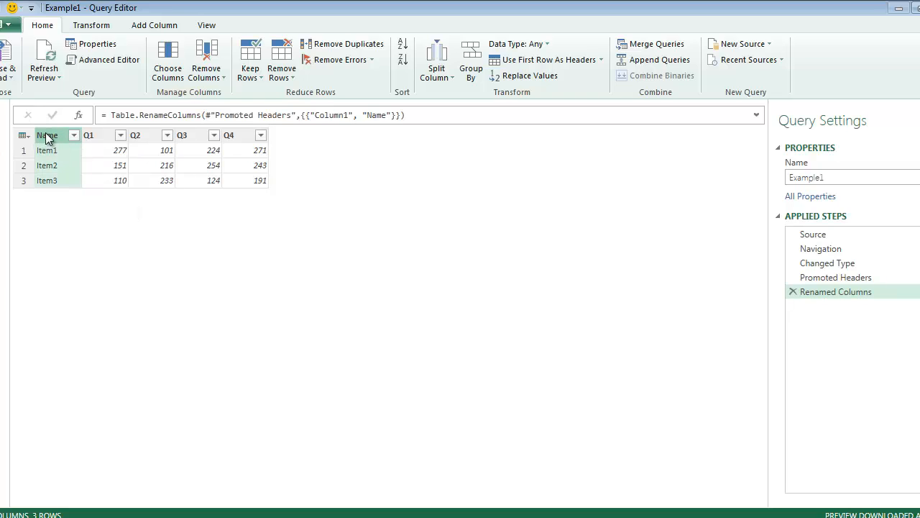
pyautogui.rightClick(46, 136)
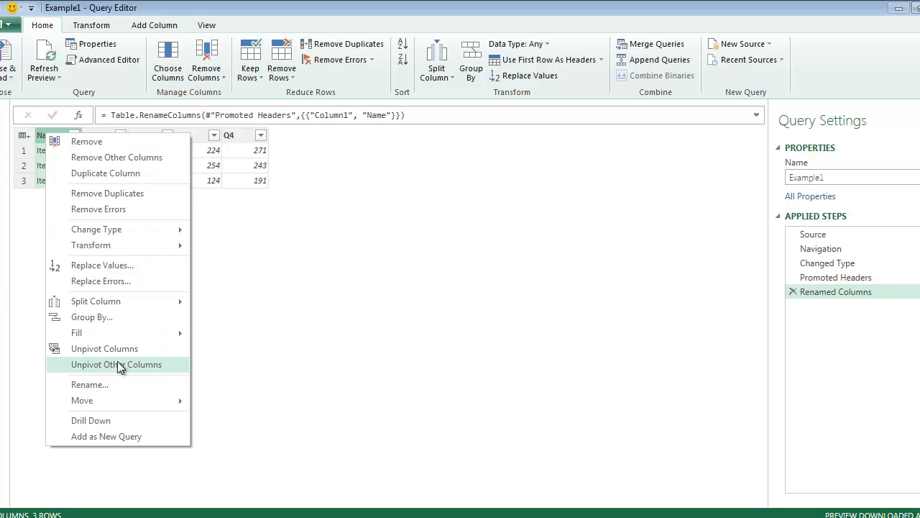
pyautogui.click(339, 329)
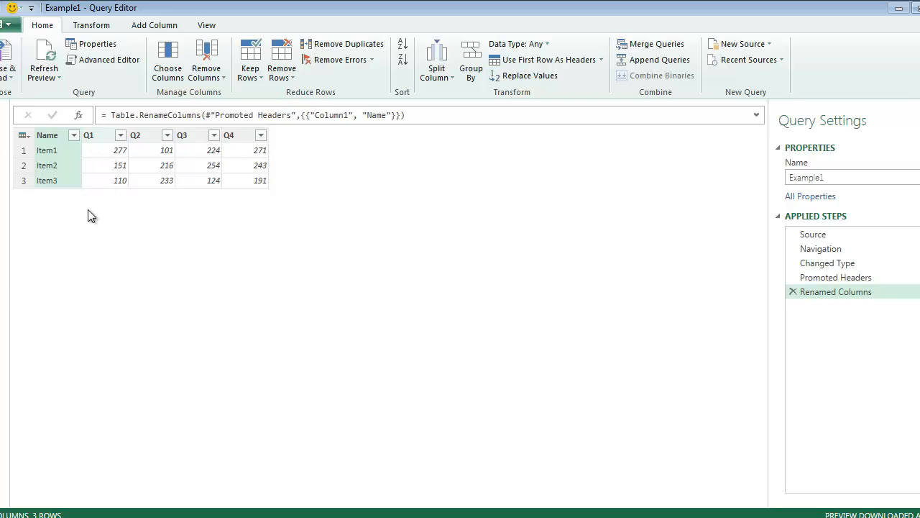
pyautogui.rightClick(56, 134)
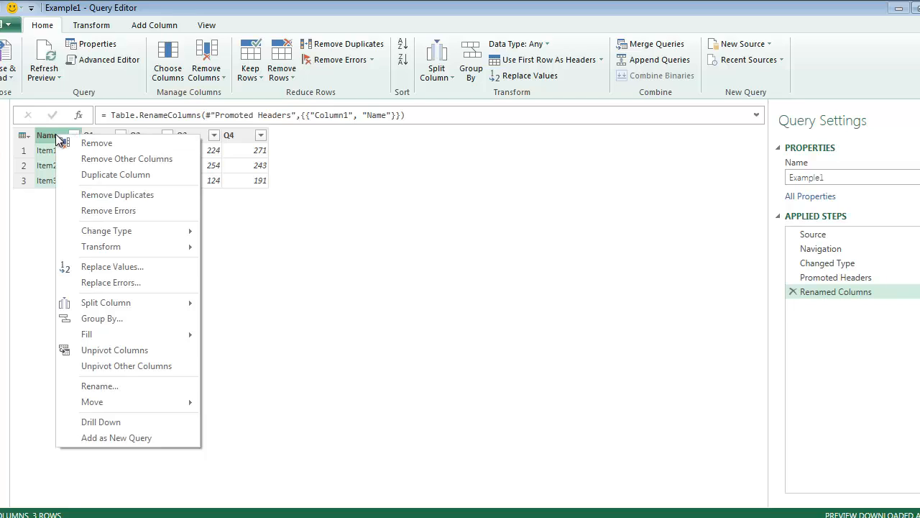
pyautogui.click(139, 366)
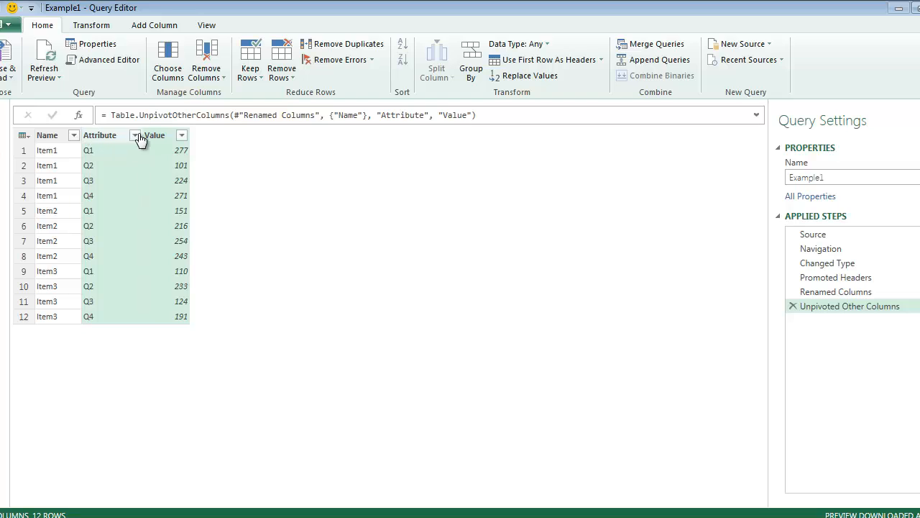
# Rename the Attribute column of the Example1 query to Period.
pyautogui.click(100, 137)
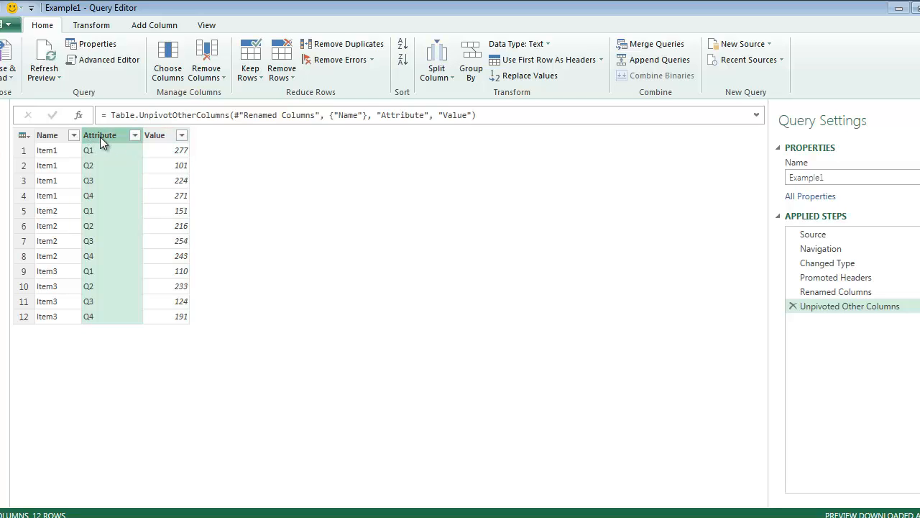
pyautogui.rightClick(100, 137)
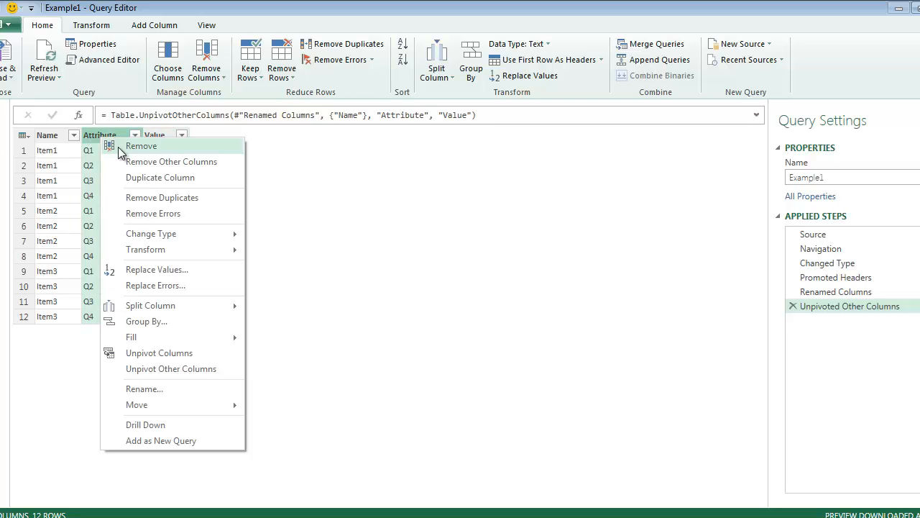
pyautogui.click(165, 389)
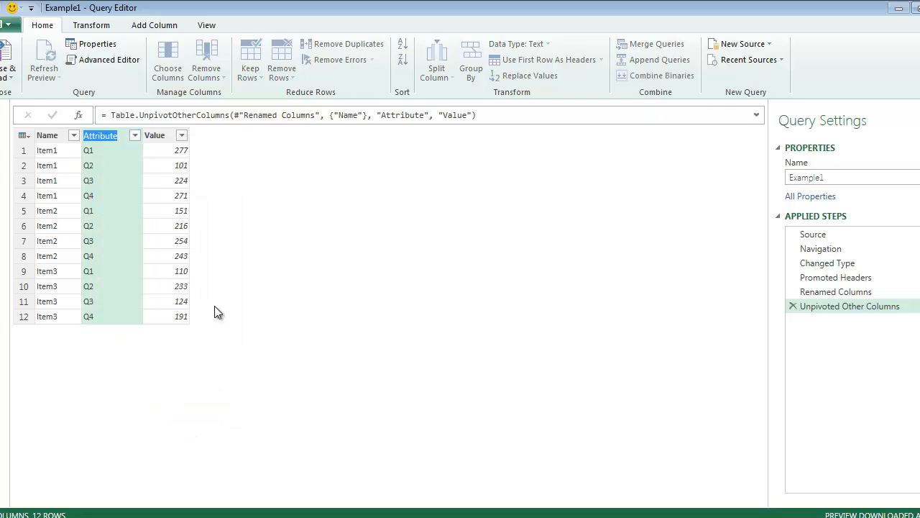
pyautogui.write('Period')
pyautogui.press('Return')
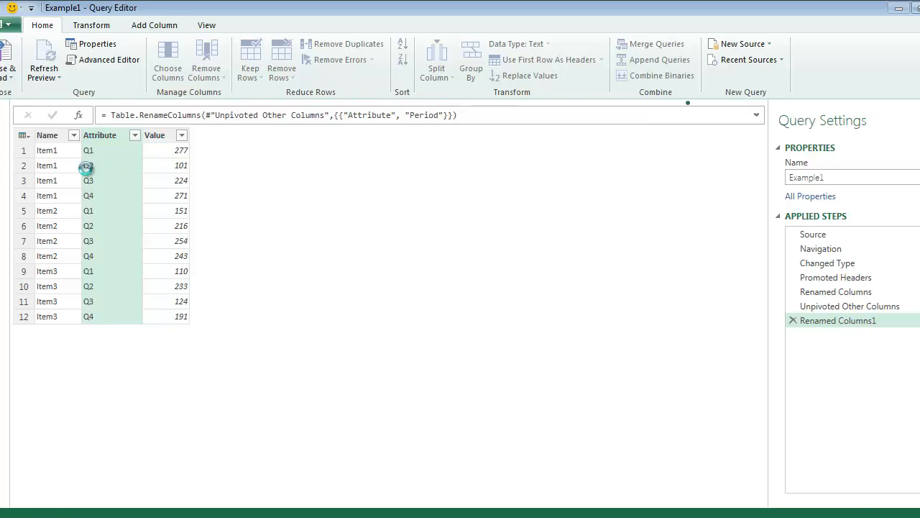
# Load the Example1 query into a worksheet of Book2 and check its rows against the source workbook's example.
pyautogui.click(6, 54)
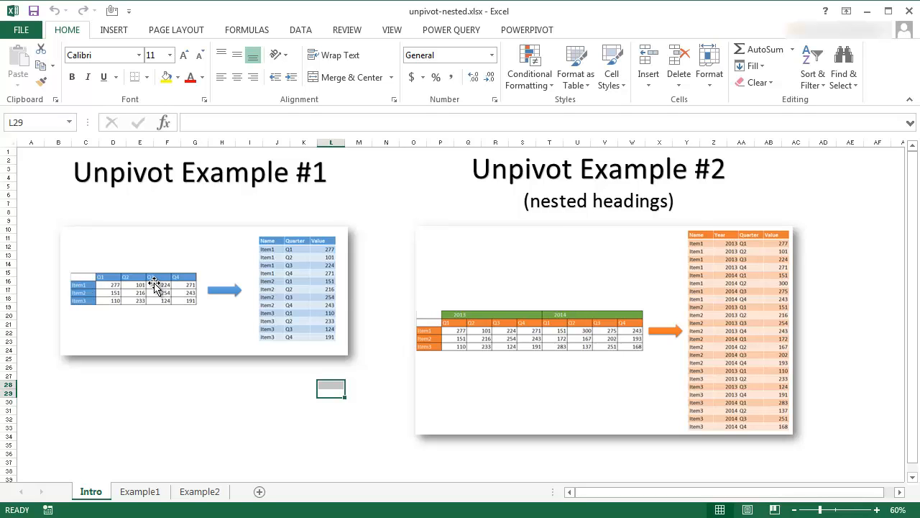
pyautogui.hotkey('alt', 'Tab')
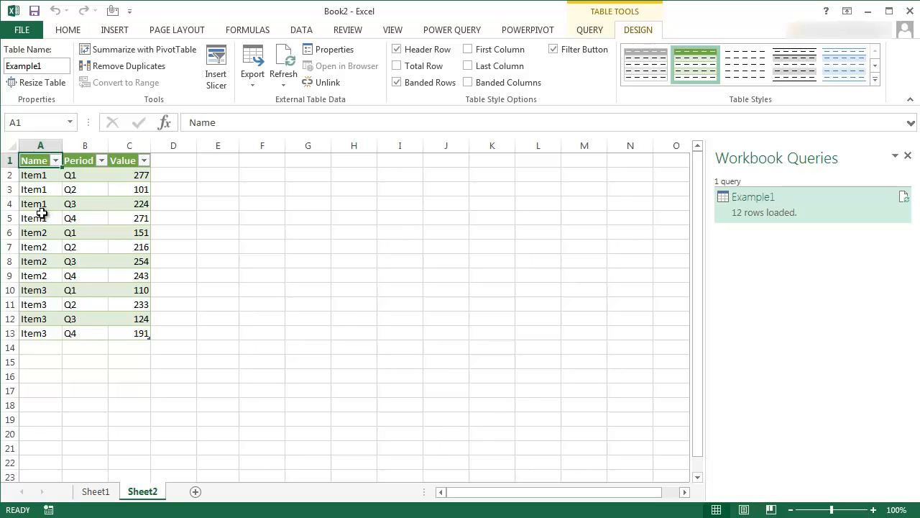
pyautogui.click(78, 205)
pyautogui.click(128, 204)
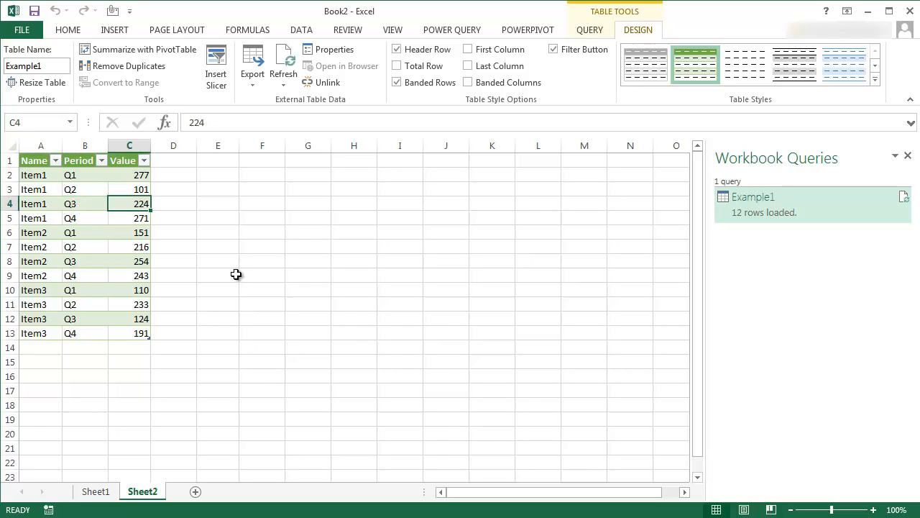
# Import the Example2 sheet of unpivot-nested.xlsx into the blank workbook Book3 with Power Query, opening it for editing in the Query Editor.
pyautogui.hotkey('alt', 'Tab')
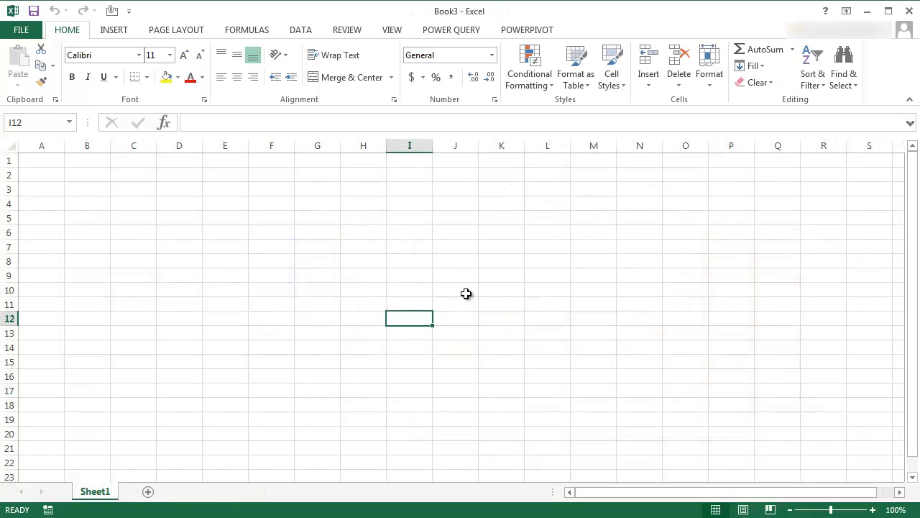
pyautogui.click(450, 30)
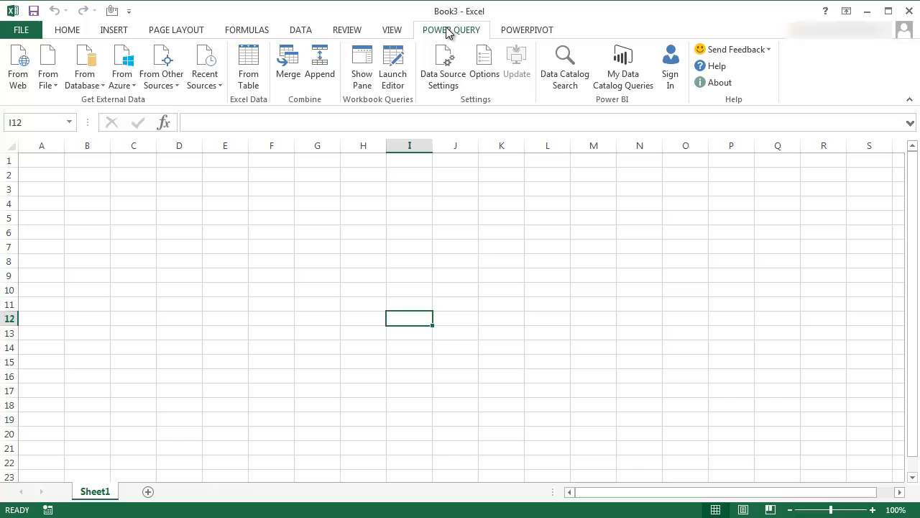
pyautogui.click(61, 85)
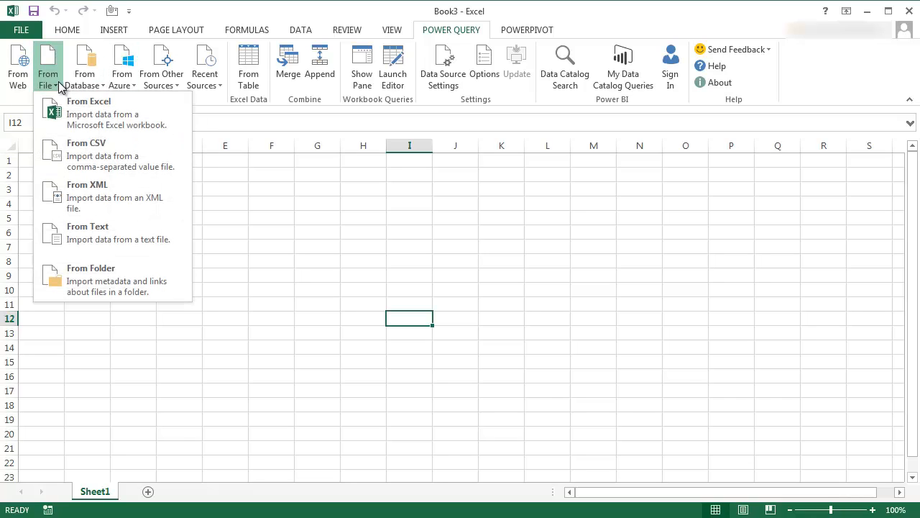
pyautogui.click(72, 108)
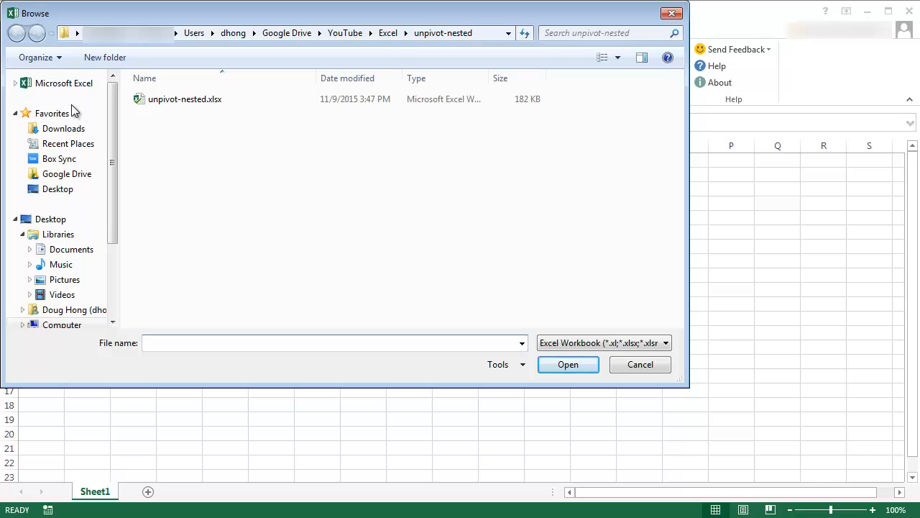
pyautogui.click(158, 100)
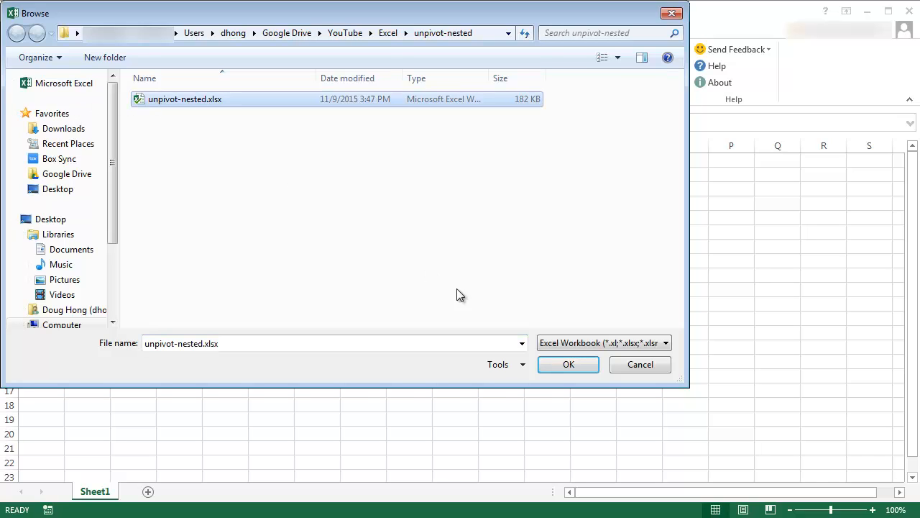
pyautogui.click(567, 364)
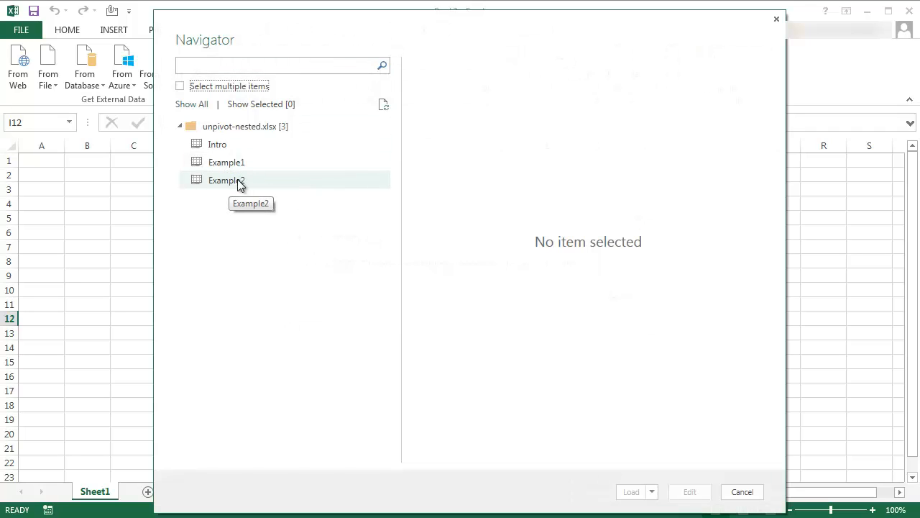
pyautogui.click(238, 180)
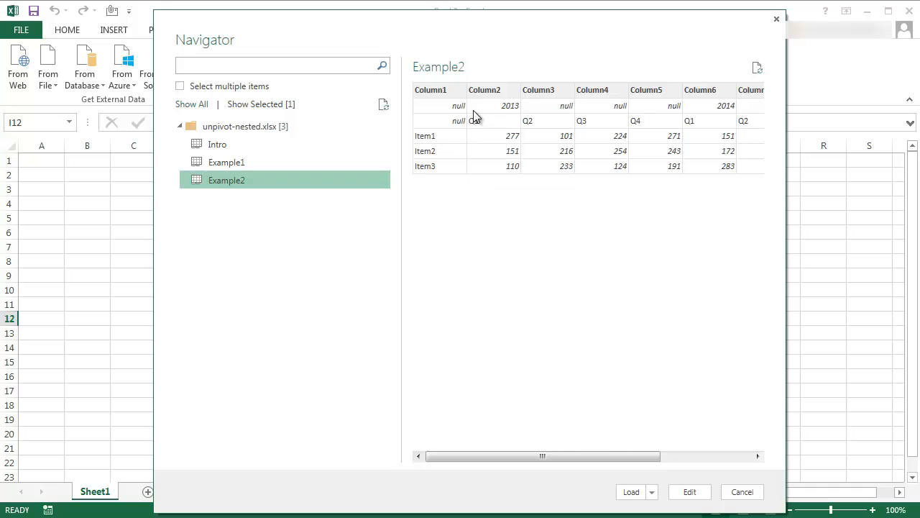
pyautogui.click(690, 493)
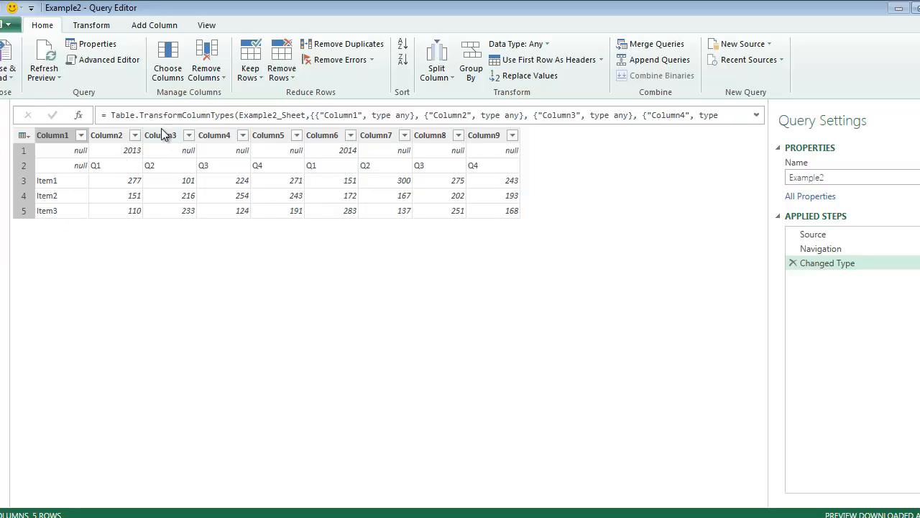
# Transpose the Example2 table and fill the year values down in Column1.
pyautogui.click(91, 26)
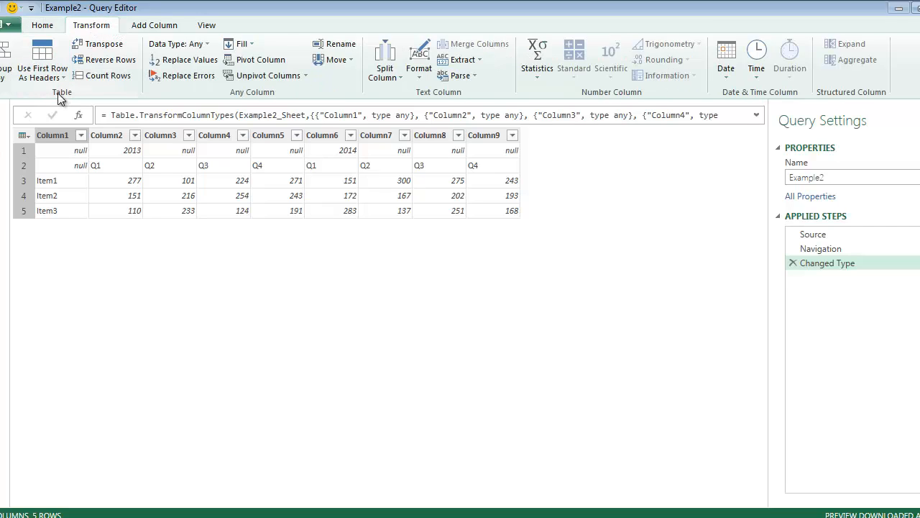
pyautogui.click(104, 44)
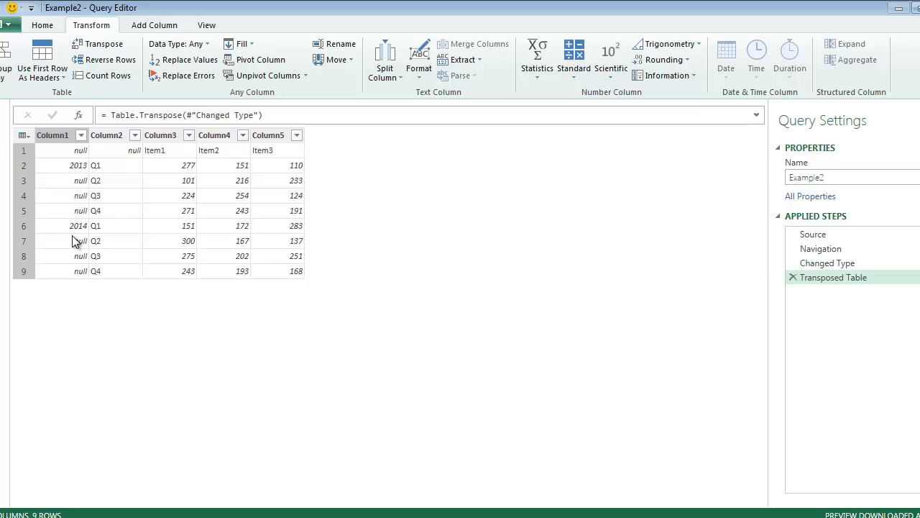
pyautogui.click(62, 137)
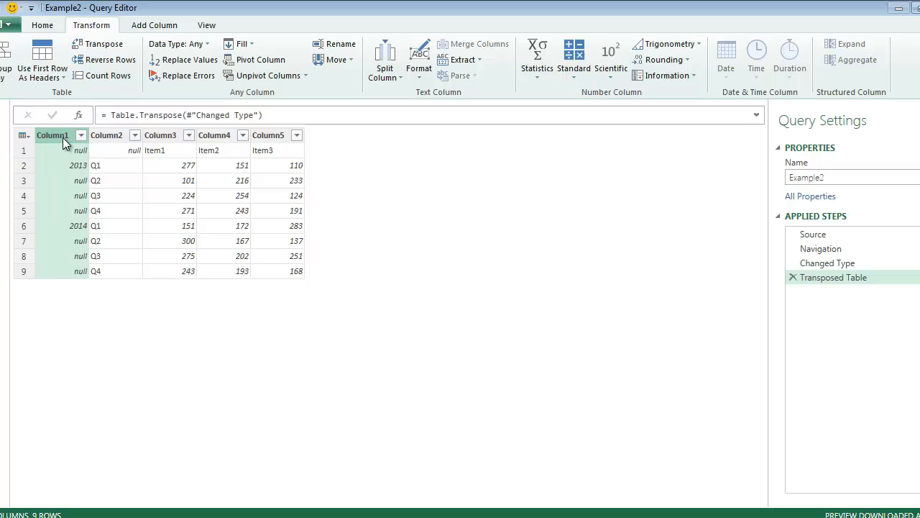
pyautogui.click(246, 45)
pyautogui.click(253, 59)
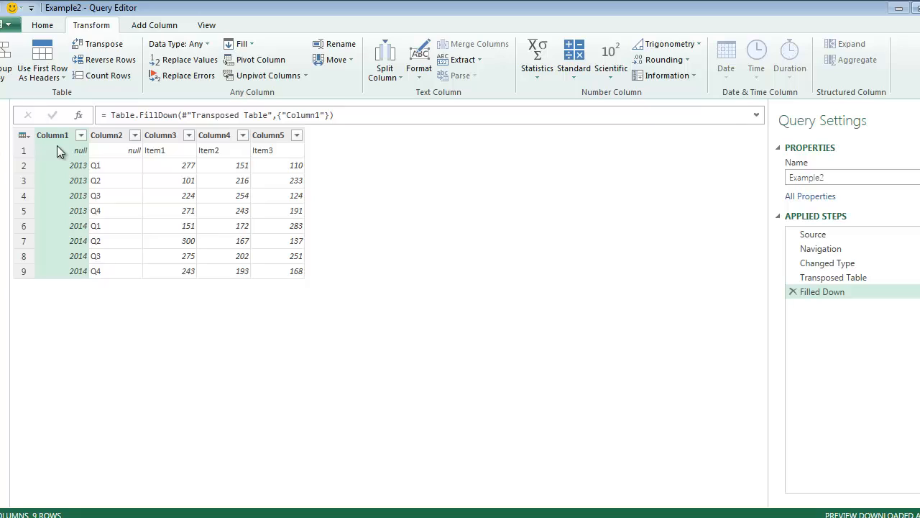
# Merge Column1 and Column2 into one column named Merged, using a colon as the separator.
pyautogui.keyDown('ctrl'); pyautogui.click(111, 136); pyautogui.keyUp('ctrl')
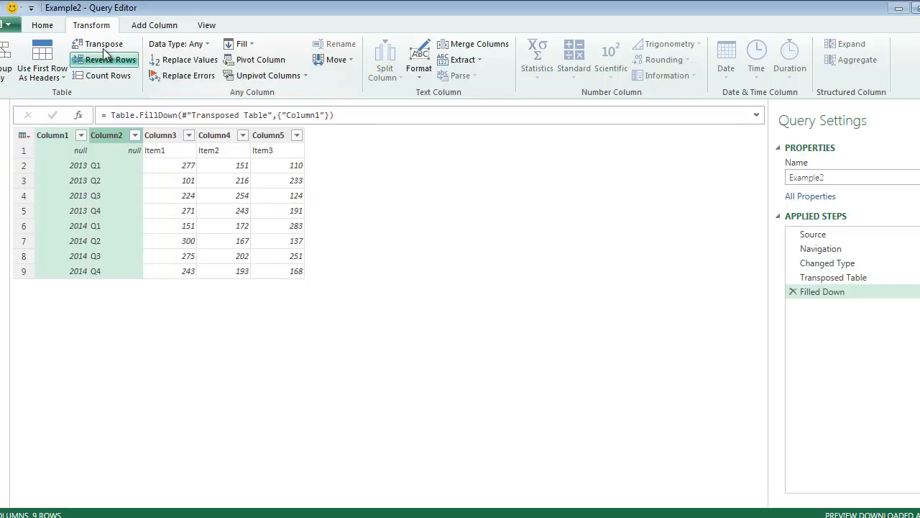
pyautogui.click(482, 44)
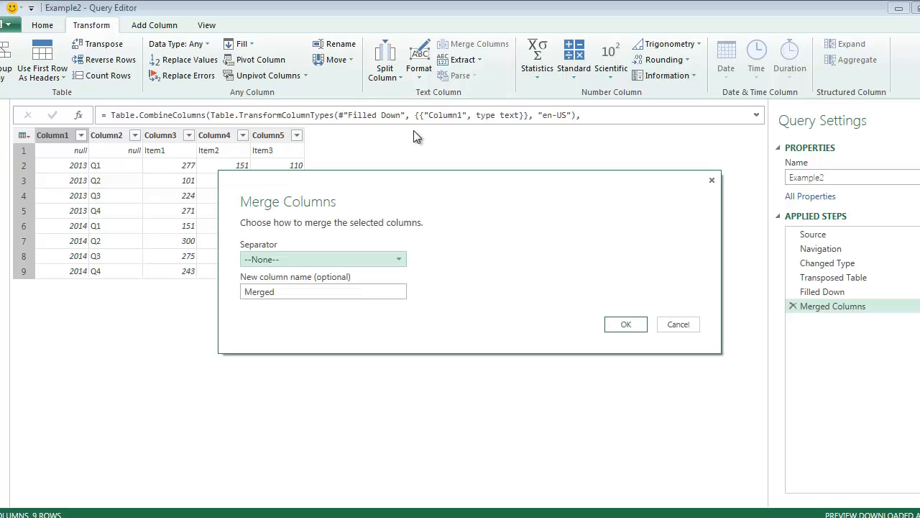
pyautogui.click(372, 257)
pyautogui.click(288, 286)
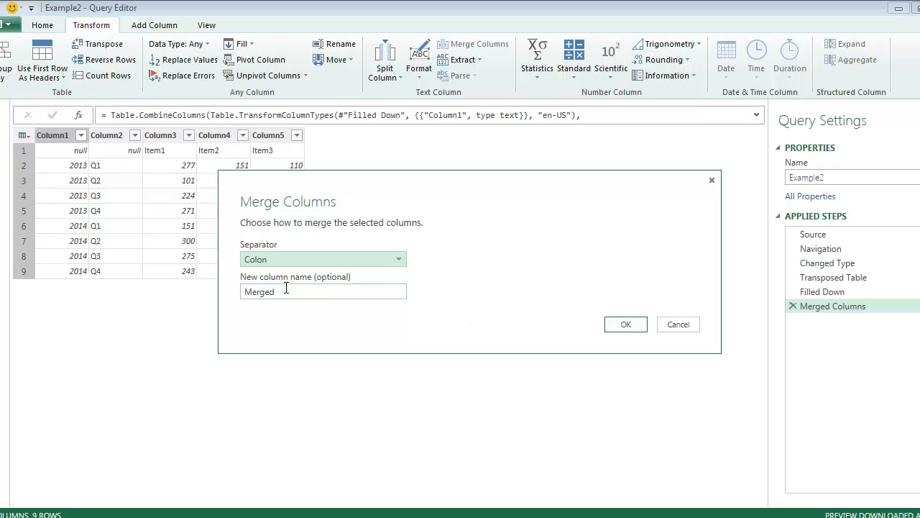
pyautogui.click(623, 325)
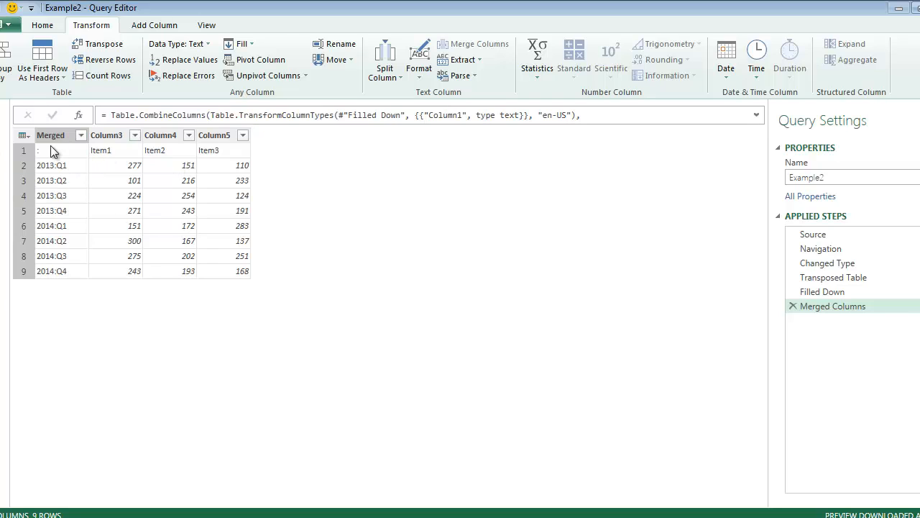
# Transpose the Example2 table back and promote its first row to column headers.
pyautogui.click(101, 46)
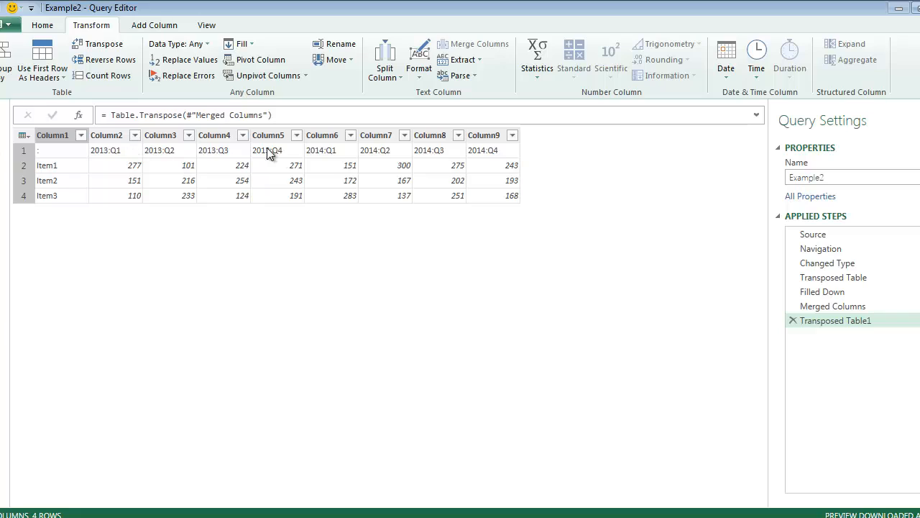
pyautogui.click(108, 153)
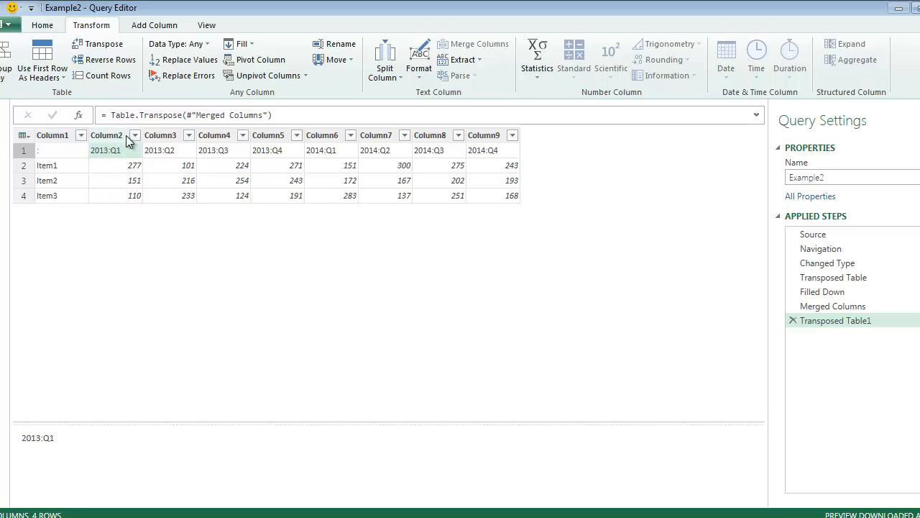
pyautogui.click(105, 136)
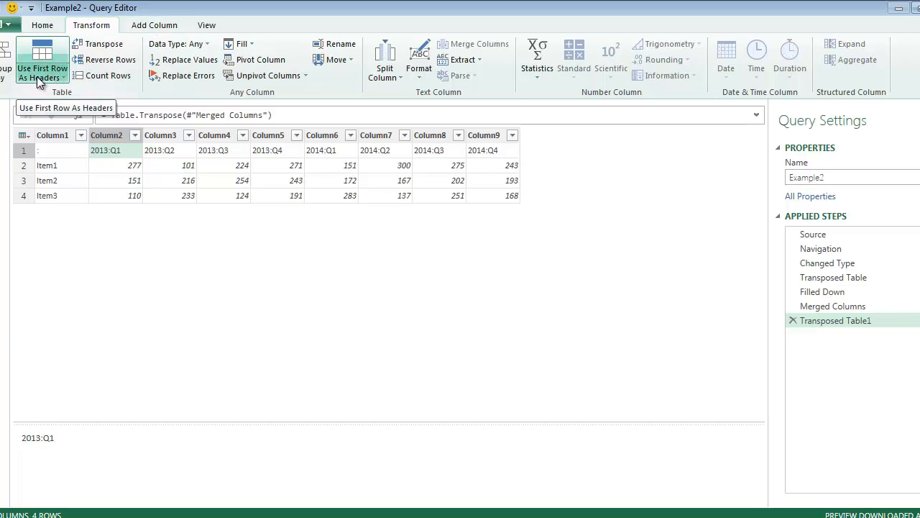
pyautogui.click(42, 24)
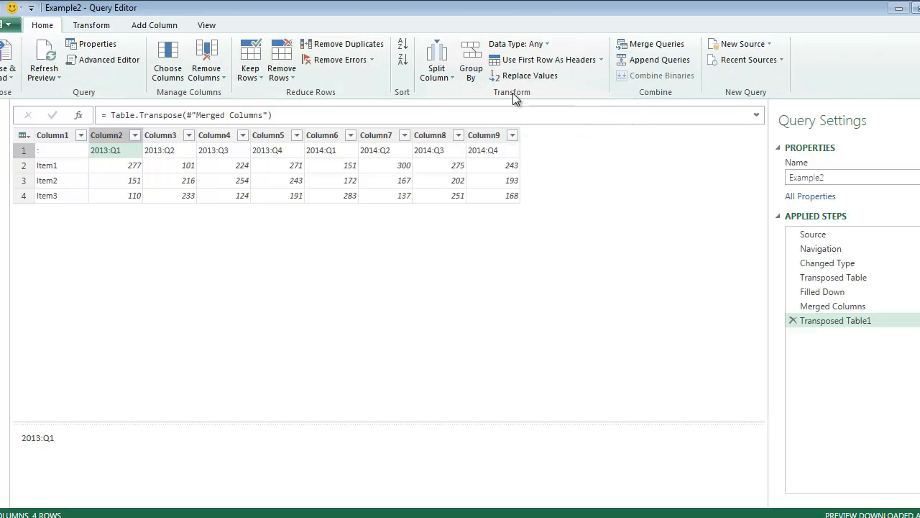
pyautogui.click(94, 27)
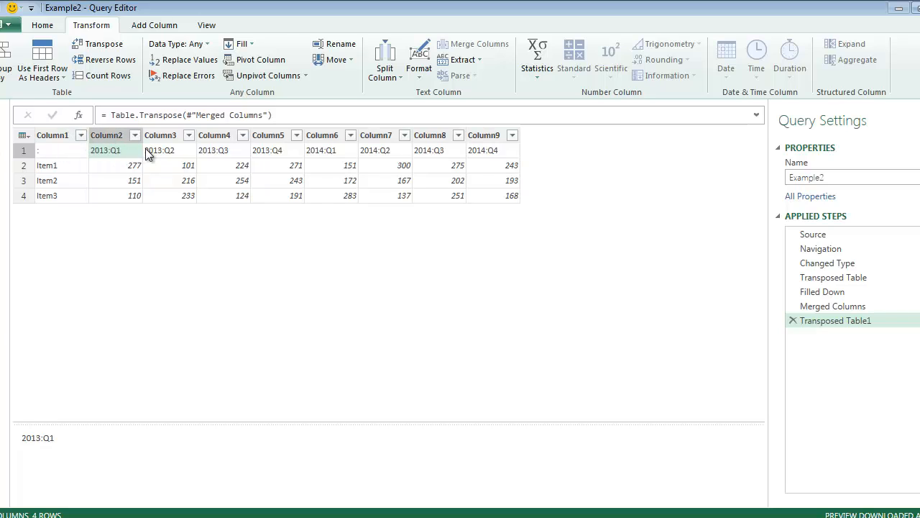
pyautogui.click(41, 63)
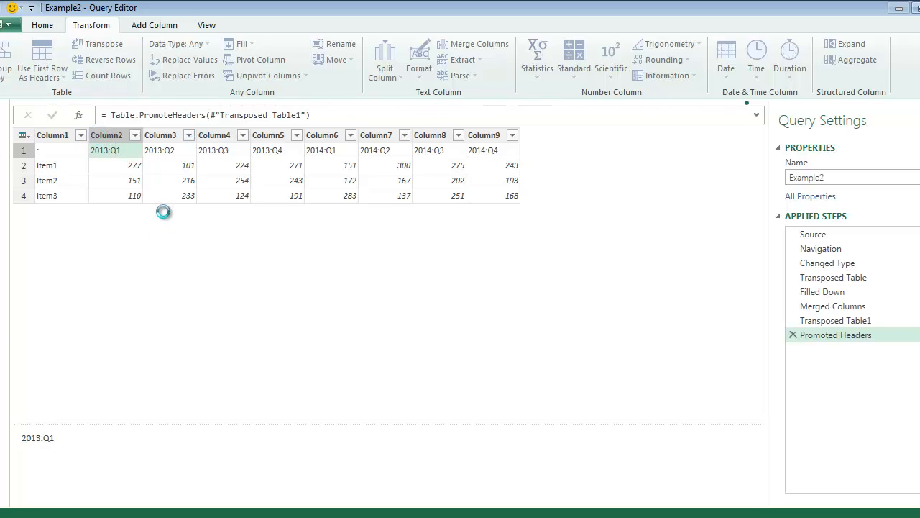
# Rename the column headed with a colon to Name.
pyautogui.click(52, 136)
pyautogui.rightClick(52, 136)
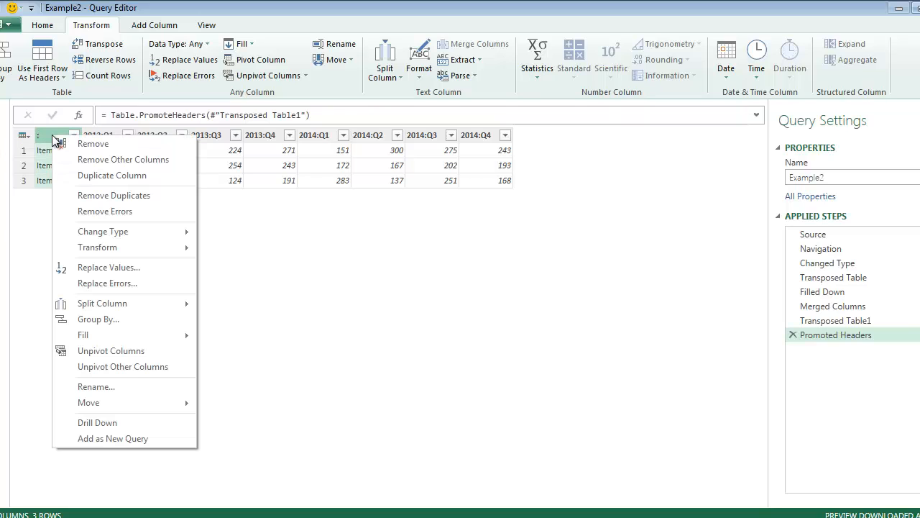
pyautogui.click(122, 388)
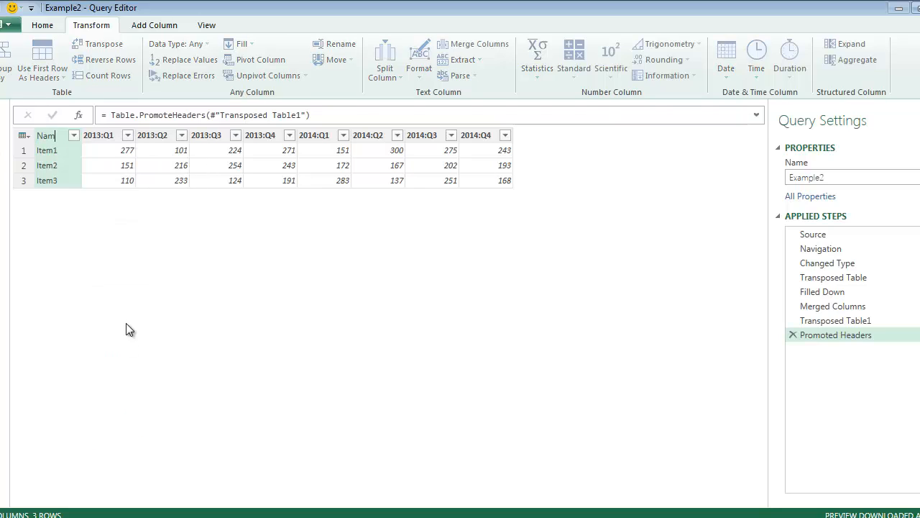
pyautogui.press('Return')
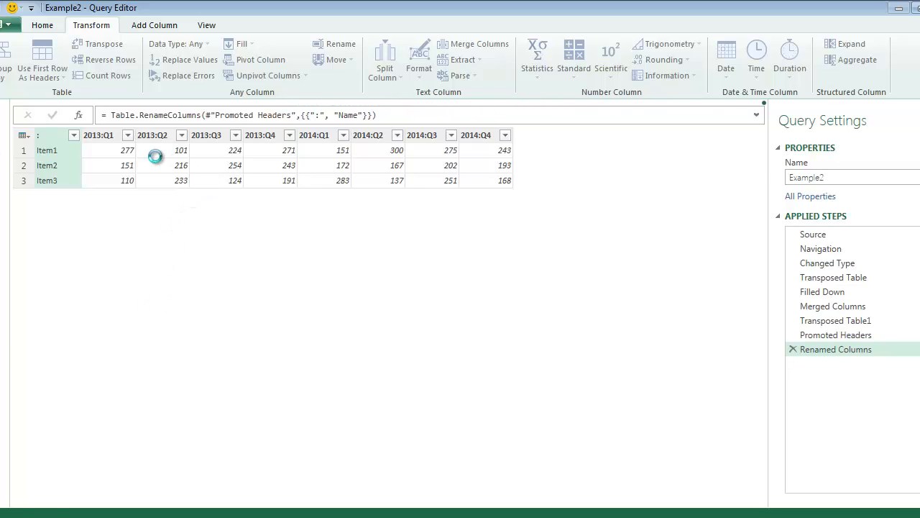
pyautogui.click(103, 135)
pyautogui.click(47, 137)
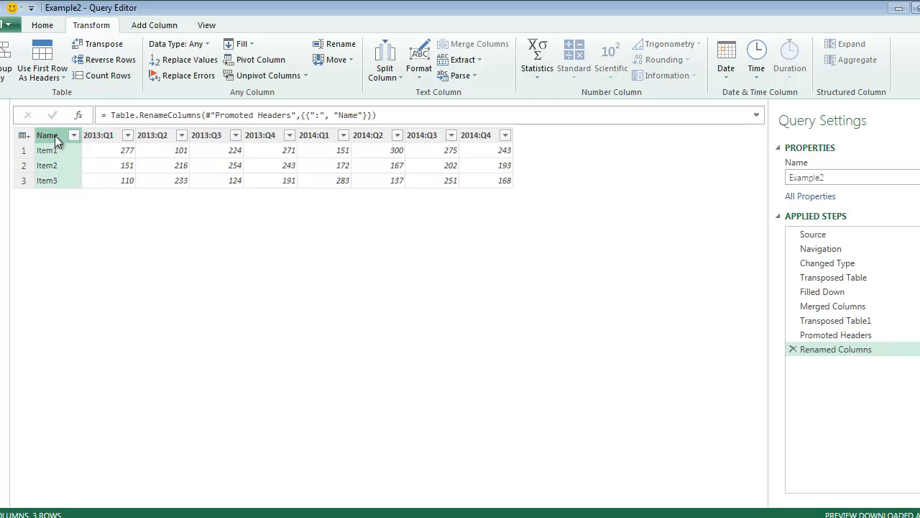
pyautogui.rightClick(55, 139)
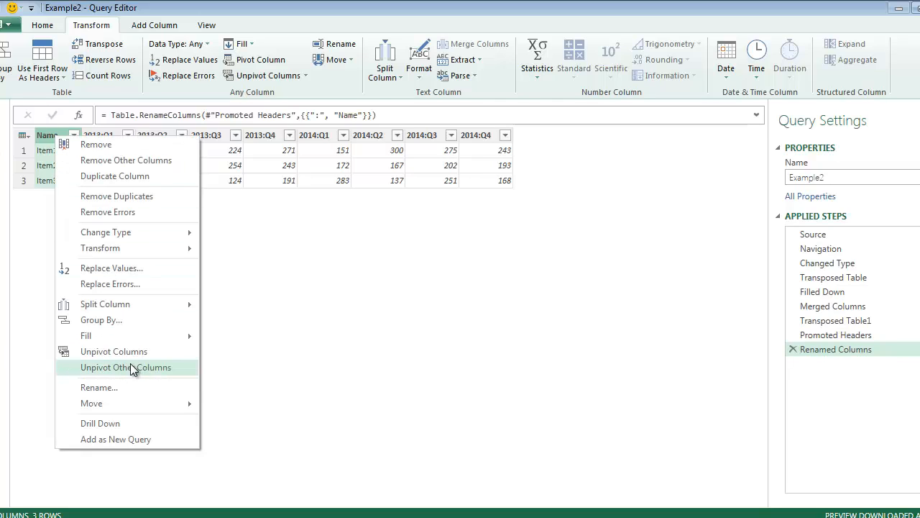
pyautogui.click(276, 366)
# Unpivot the eight year-quarter columns from 2013:Q1 through 2014:Q4.
pyautogui.click(103, 139)
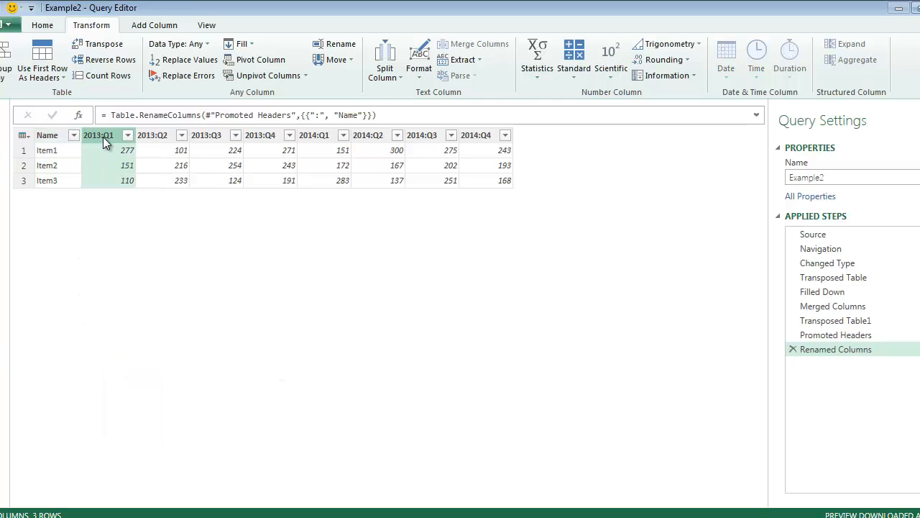
pyautogui.keyDown('shift'); pyautogui.click(476, 136); pyautogui.keyUp('shift')
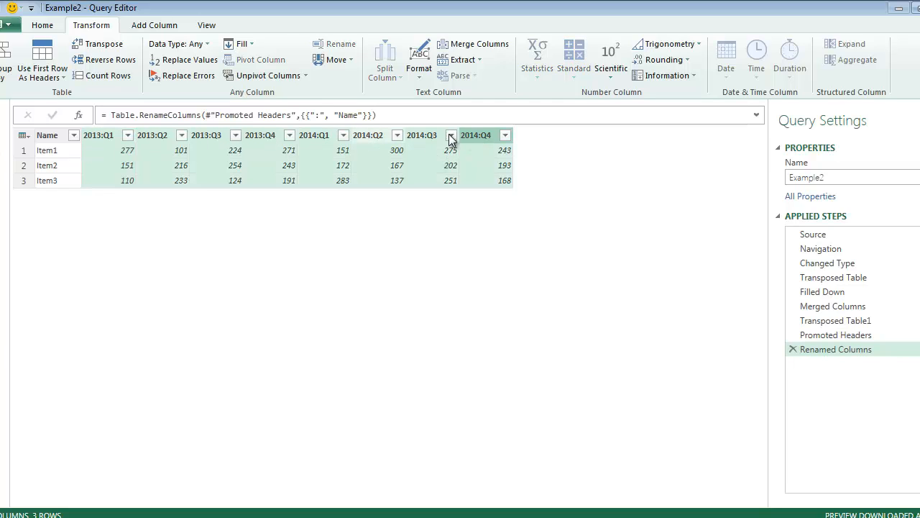
pyautogui.rightClick(475, 138)
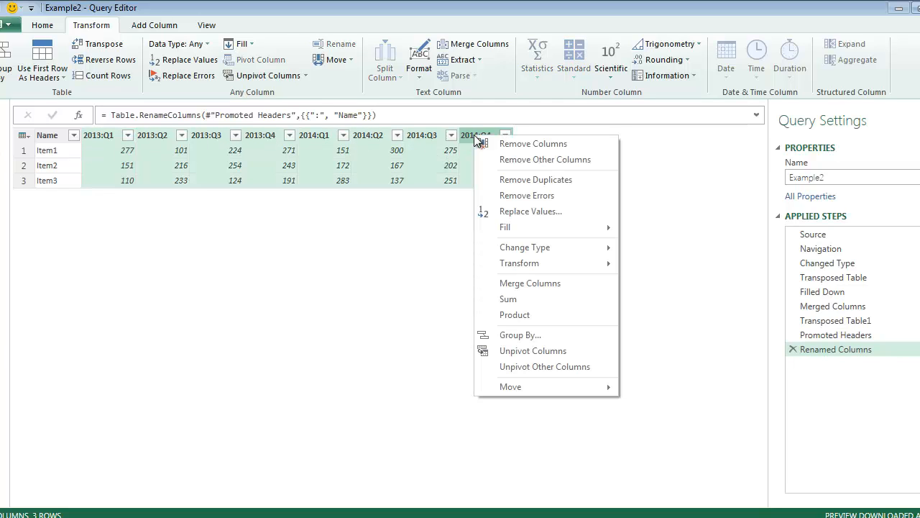
pyautogui.click(542, 349)
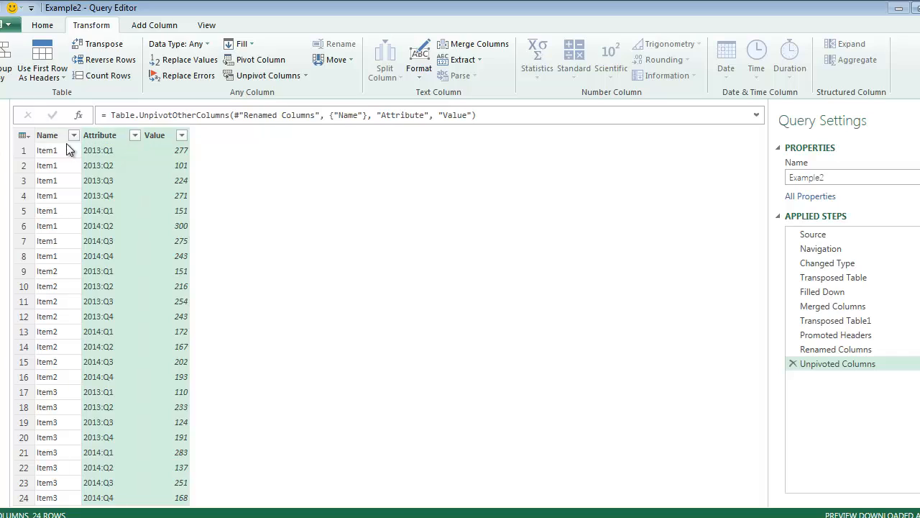
# Split the Attribute column by the colon delimiter at each occurrence.
pyautogui.click(109, 135)
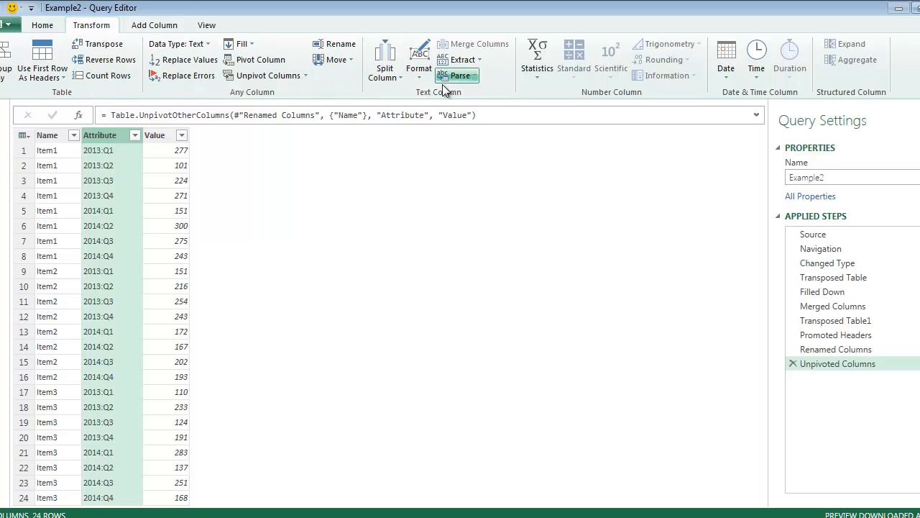
pyautogui.click(384, 63)
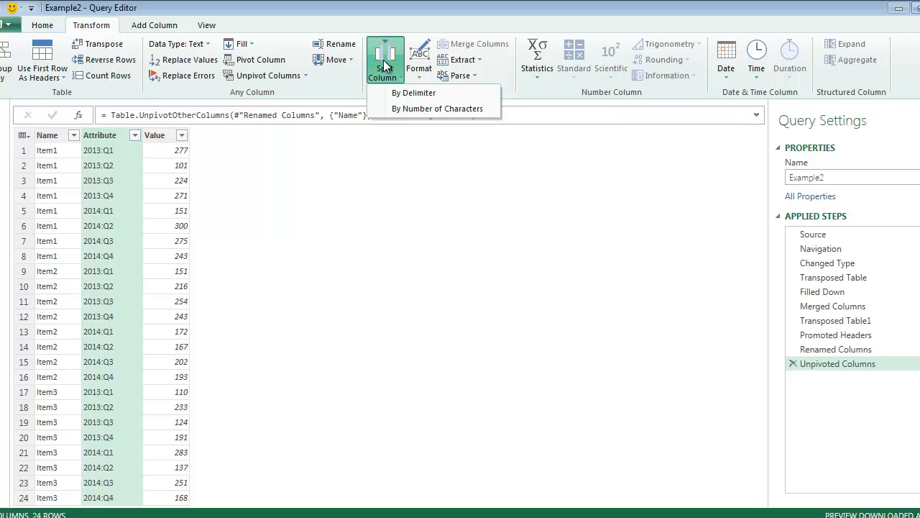
pyautogui.click(411, 93)
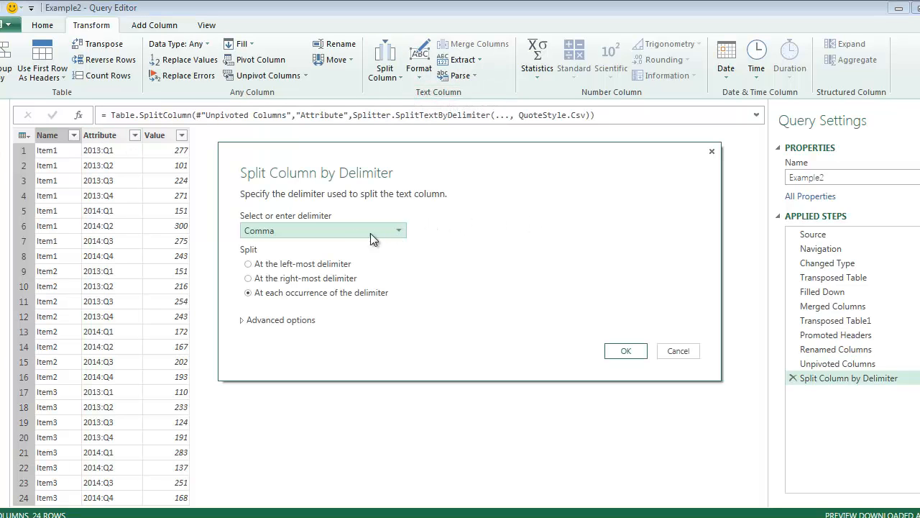
pyautogui.click(400, 232)
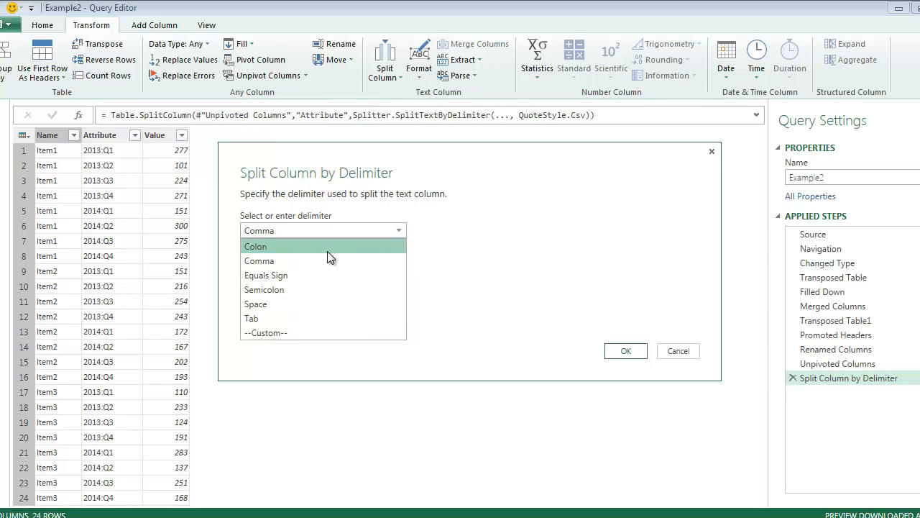
pyautogui.click(327, 249)
pyautogui.click(620, 350)
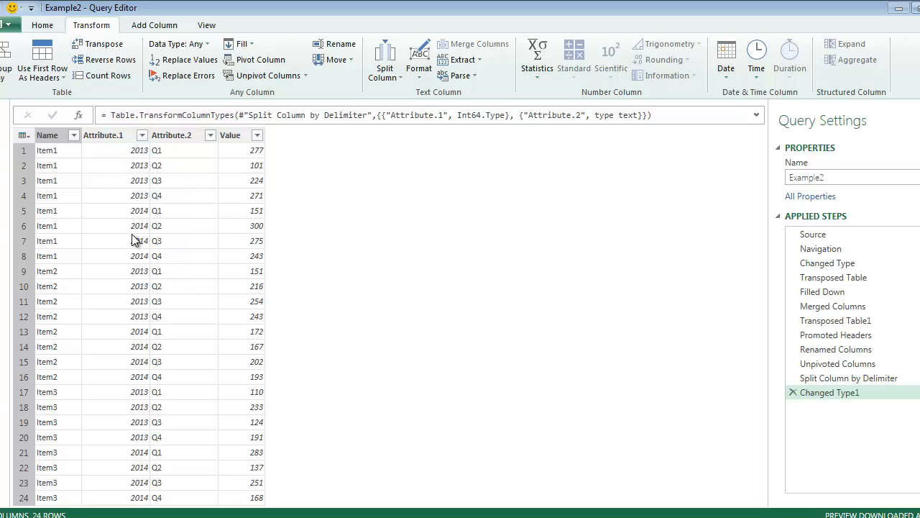
# Rename the Attribute.1 column to Year.
pyautogui.click(106, 137)
pyautogui.rightClick(106, 137)
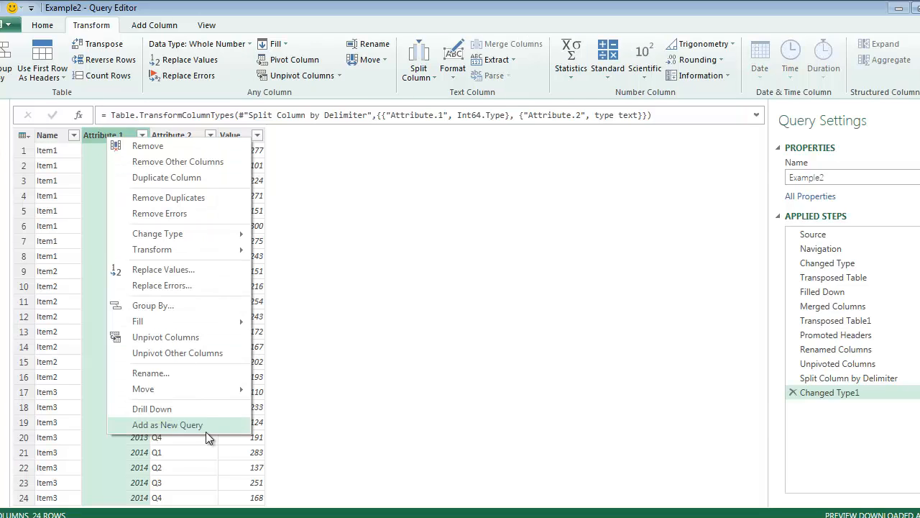
pyautogui.click(202, 373)
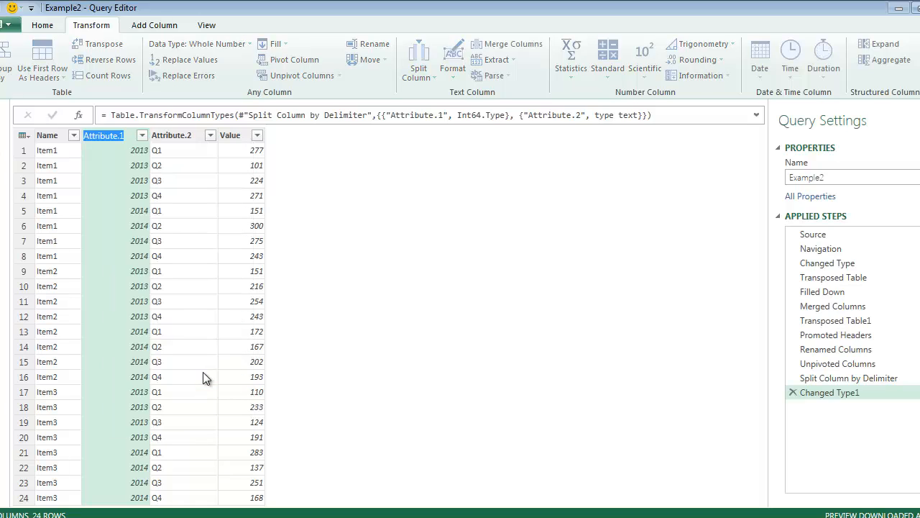
pyautogui.write('Year')
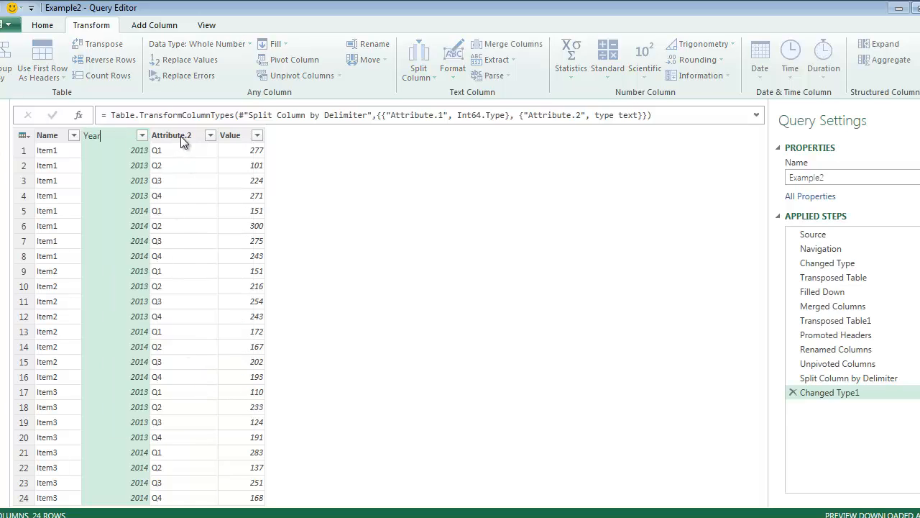
pyautogui.press('Return')
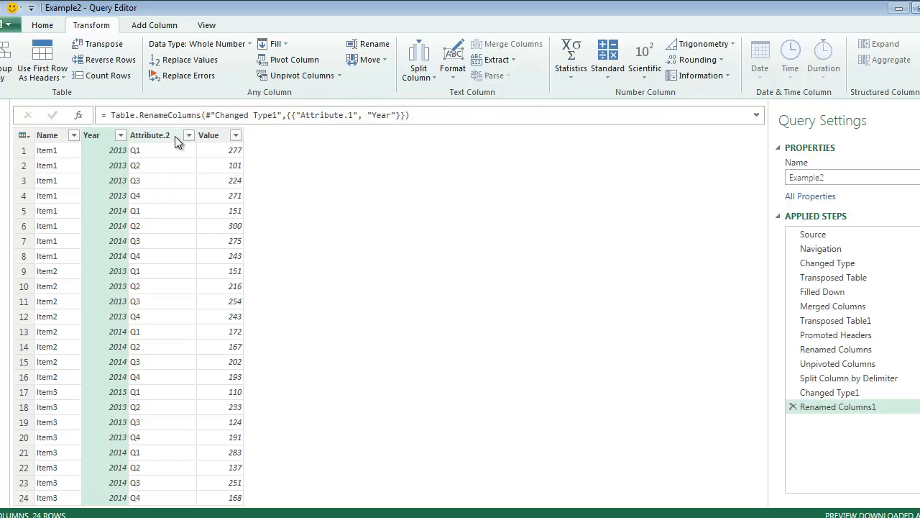
# Rename the Attribute.2 column to Quarter.
pyautogui.rightClick(167, 139)
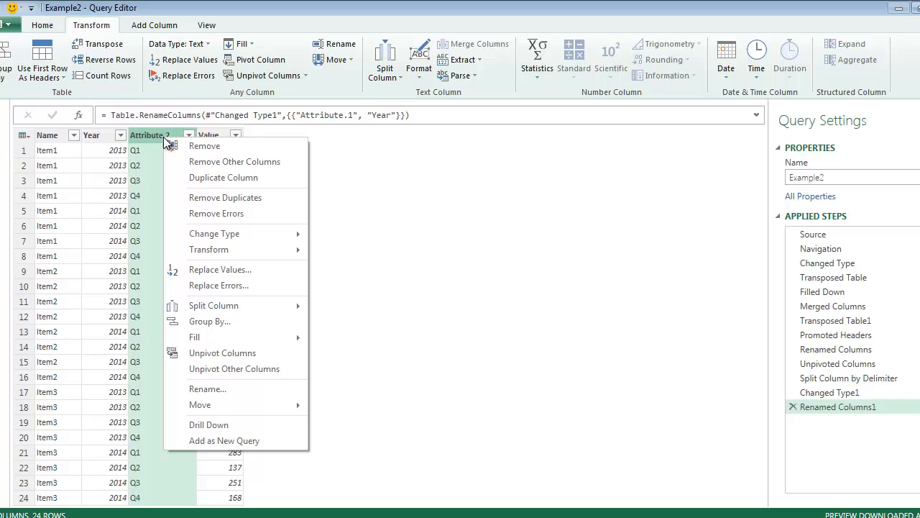
pyautogui.click(230, 390)
pyautogui.write('Quarter')
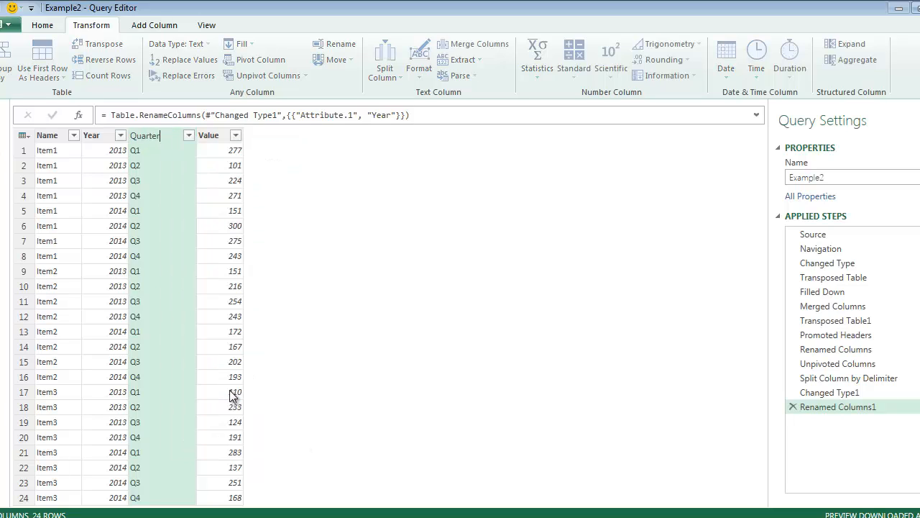
pyautogui.press('Return')
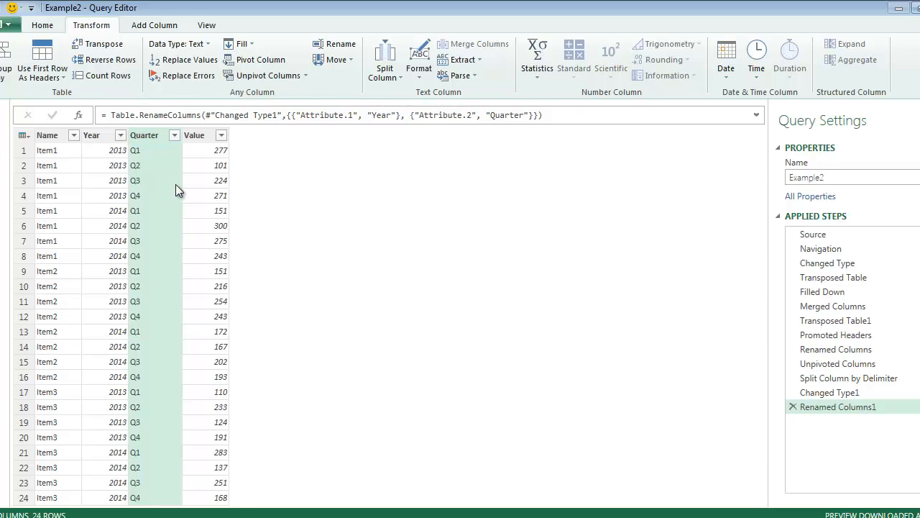
# Close the query editor and load the Example2 query into the workbook.
pyautogui.click(43, 27)
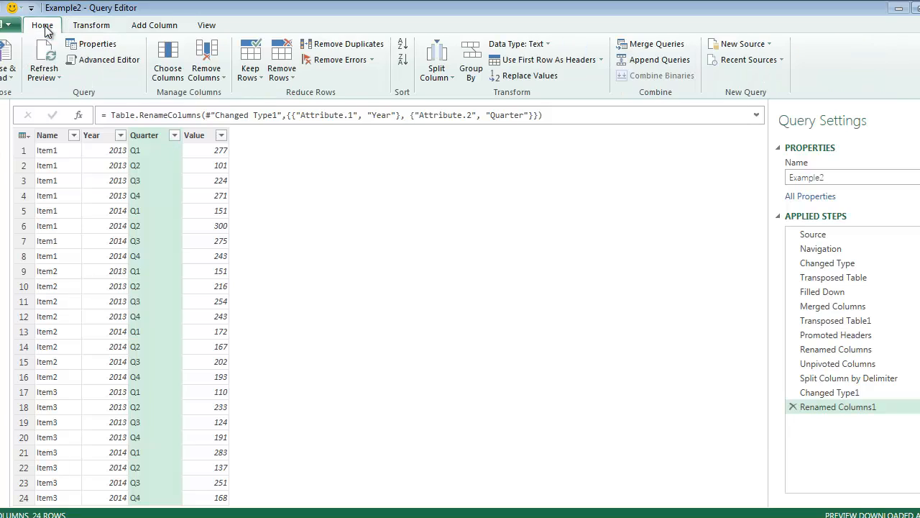
pyautogui.click(3, 64)
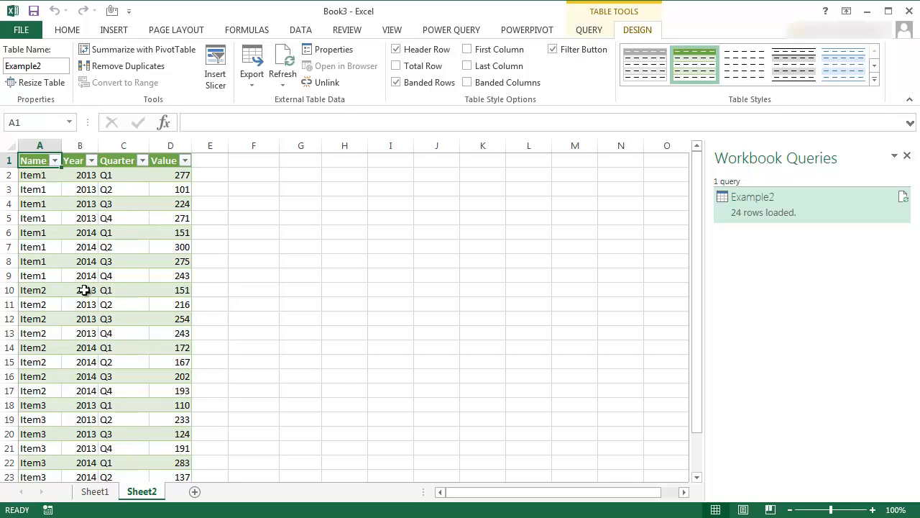
# Review the loaded Example2 list through its last row and compare it with the Example #2 target on the Intro sheet of unpivot-nested.xlsx.
pyautogui.click(41, 321)
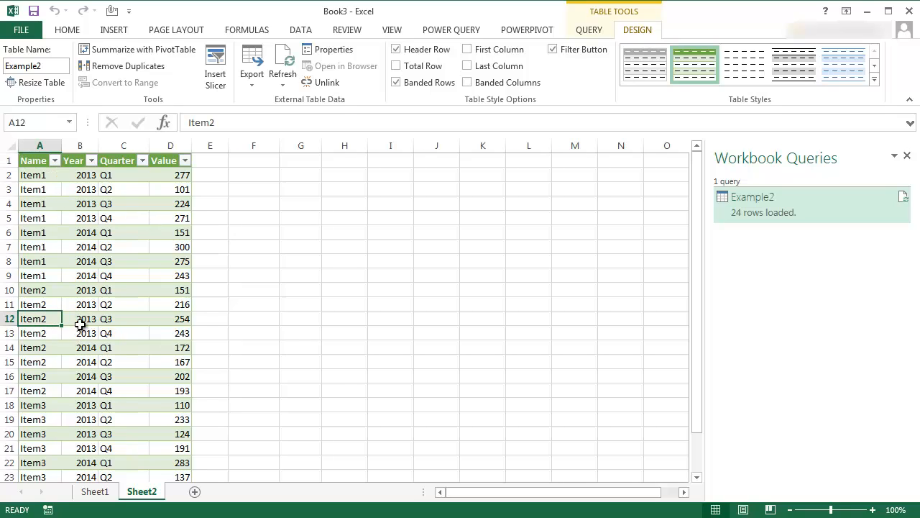
pyautogui.click(79, 319)
pyautogui.click(109, 319)
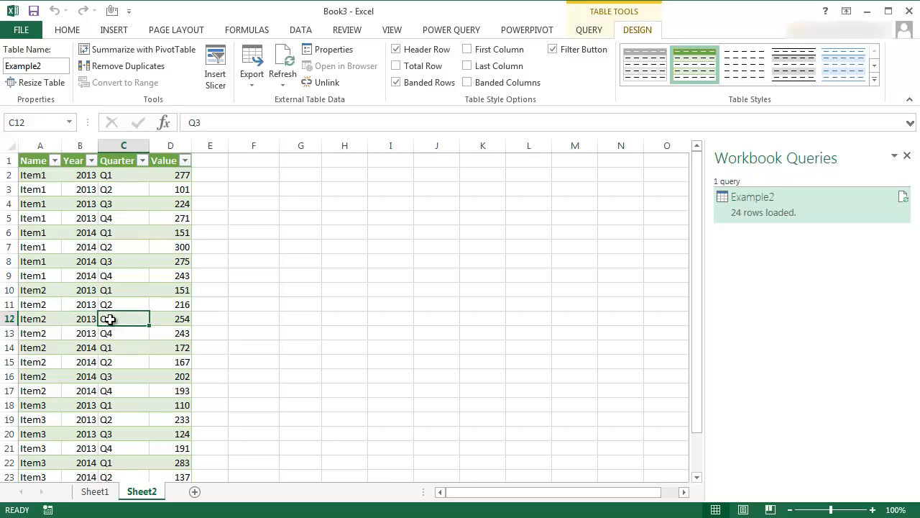
pyautogui.click(174, 320)
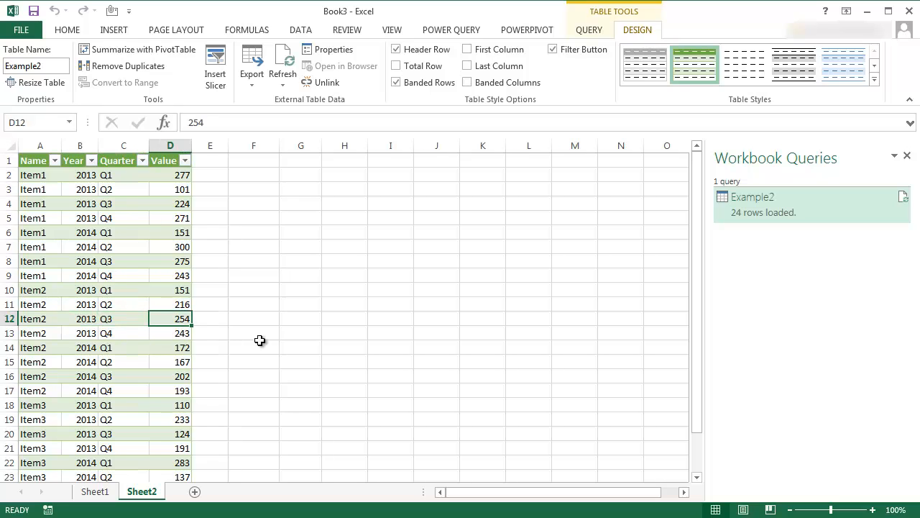
pyautogui.hotkey('alt', 'Tab')
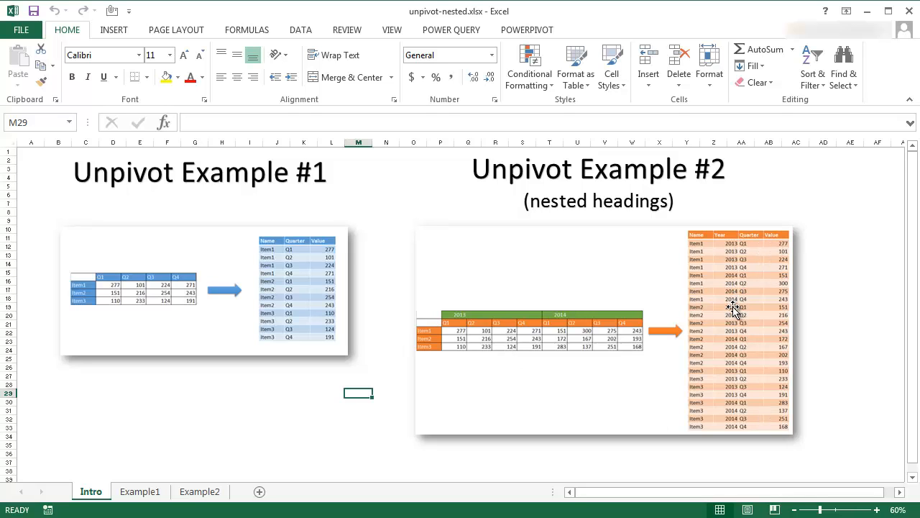
pyautogui.hotkey('alt', 'Tab')
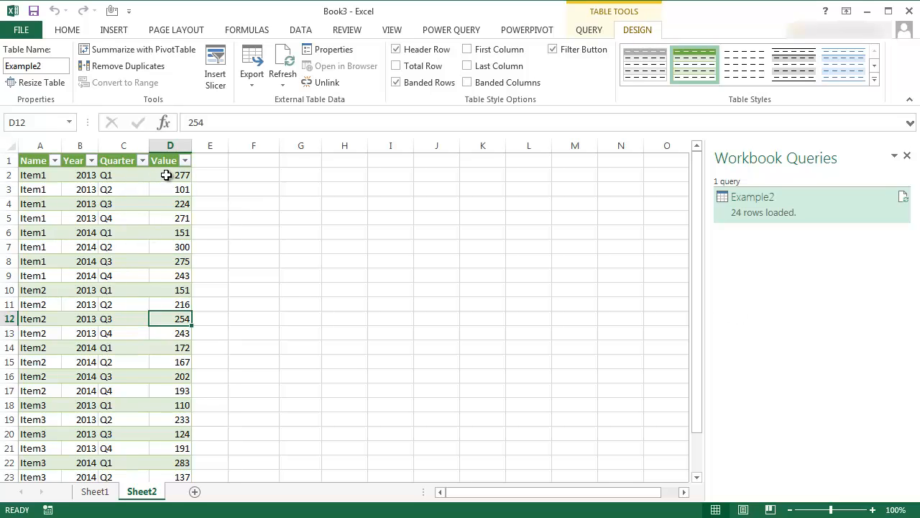
pyautogui.scroll(-5, 263, 243)
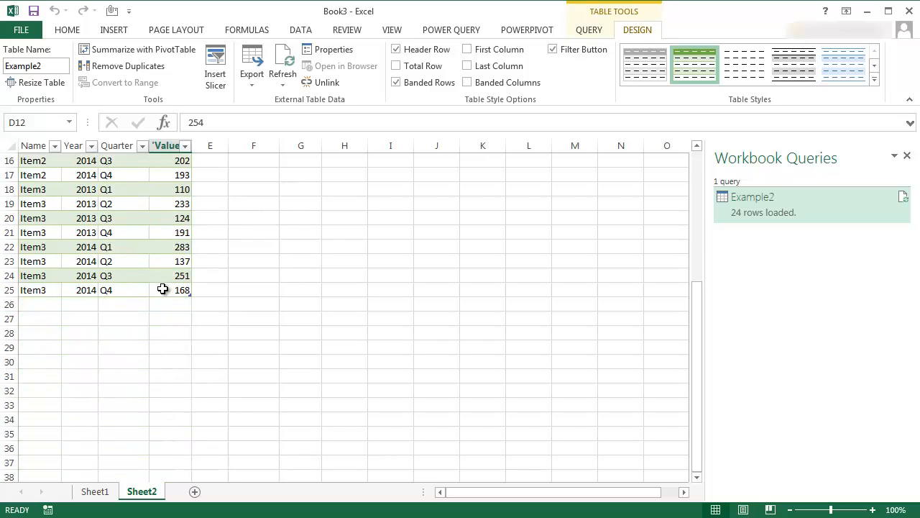